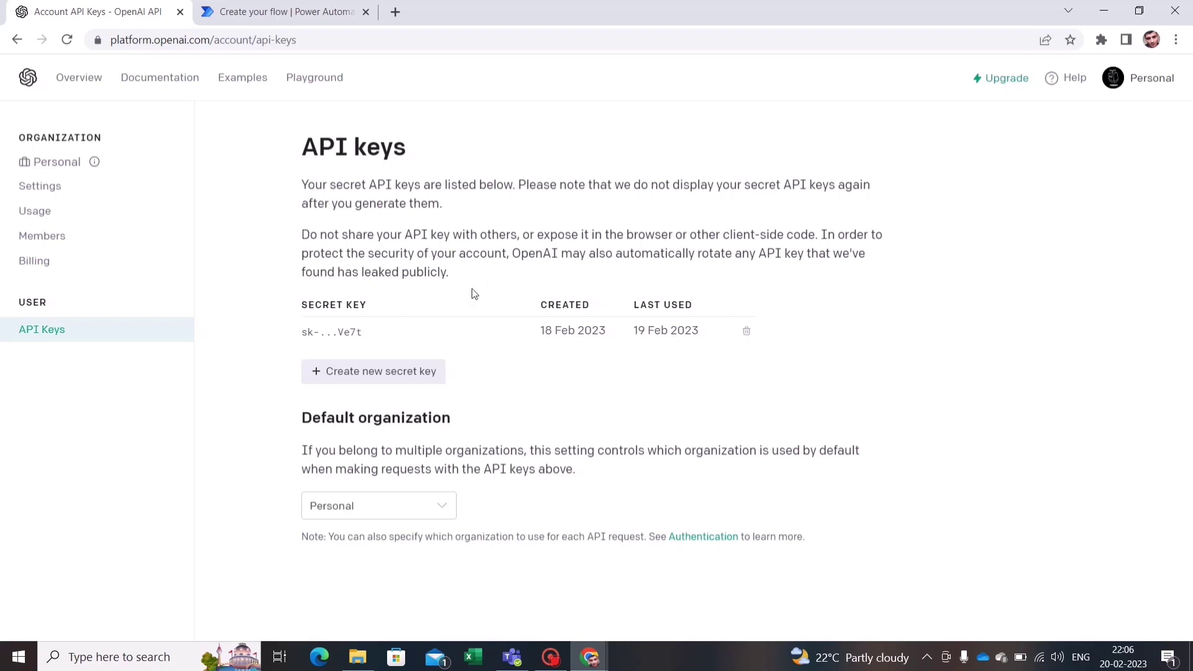
Step: Create and copy a new OpenAI secret API key, then return to Power Automate's Create page
click(367, 376)
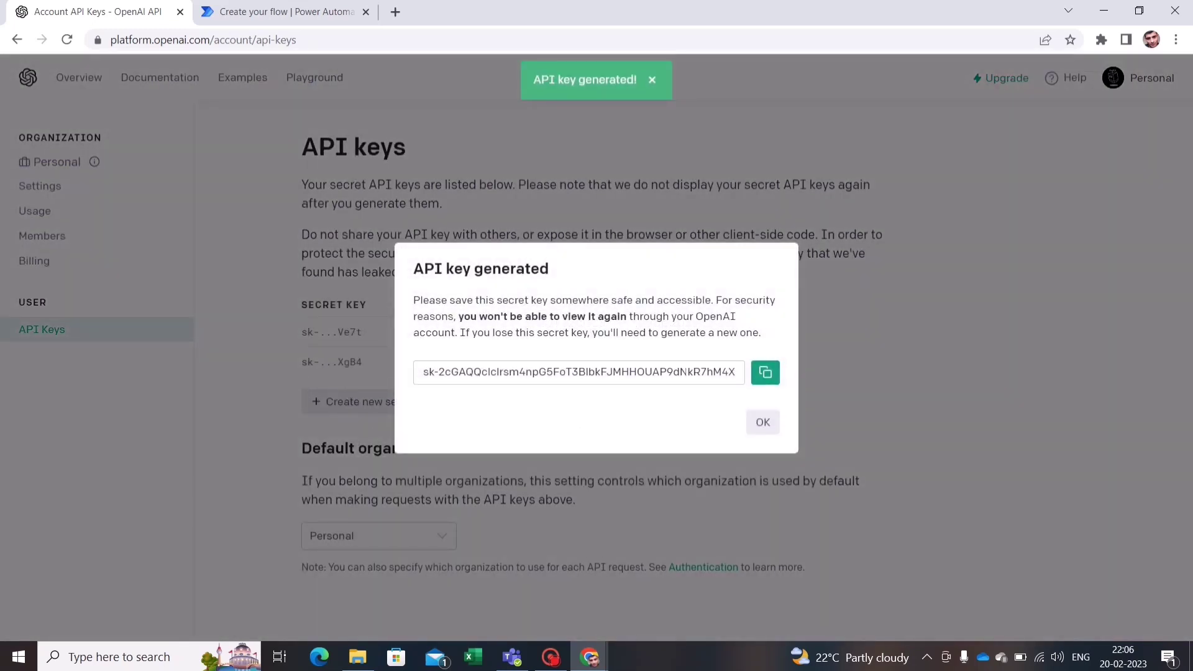
click(766, 376)
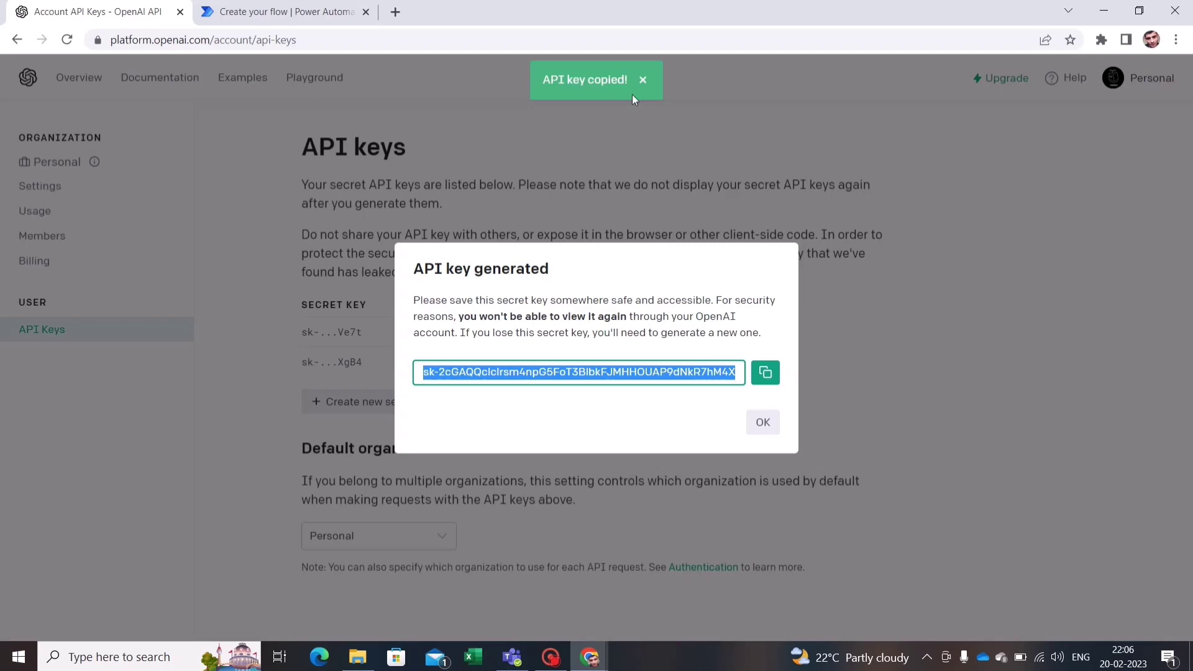
click(763, 423)
click(290, 13)
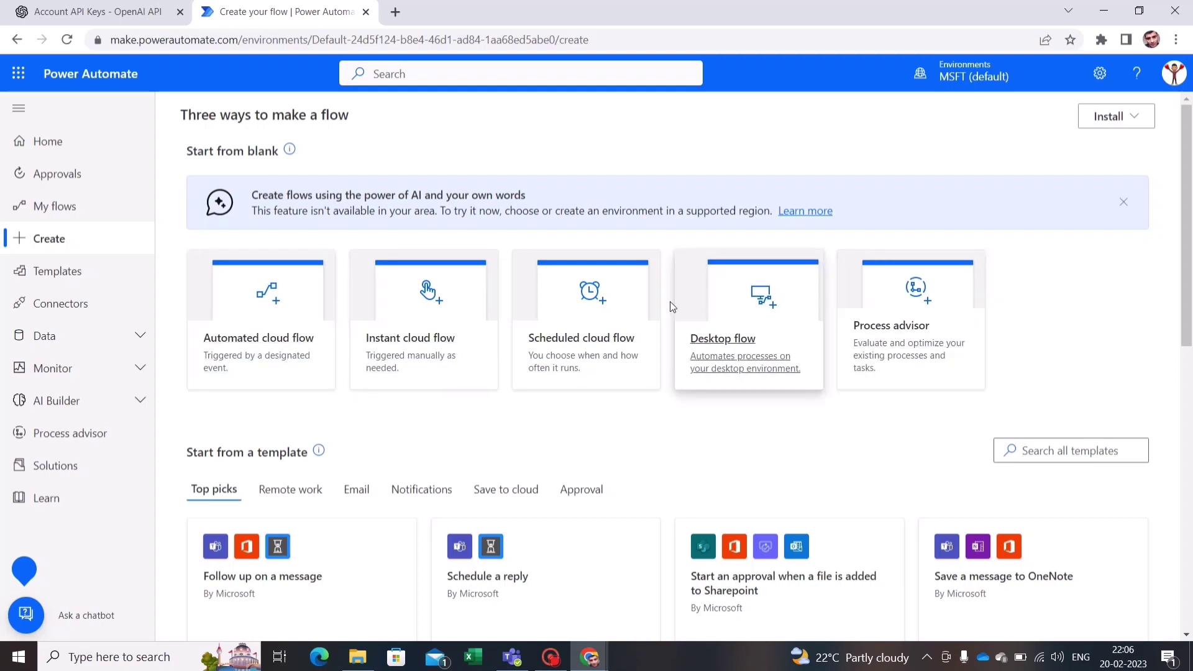
Step: Start an automated cloud flow named 'GPT3 MS Teams Connection'
click(286, 322)
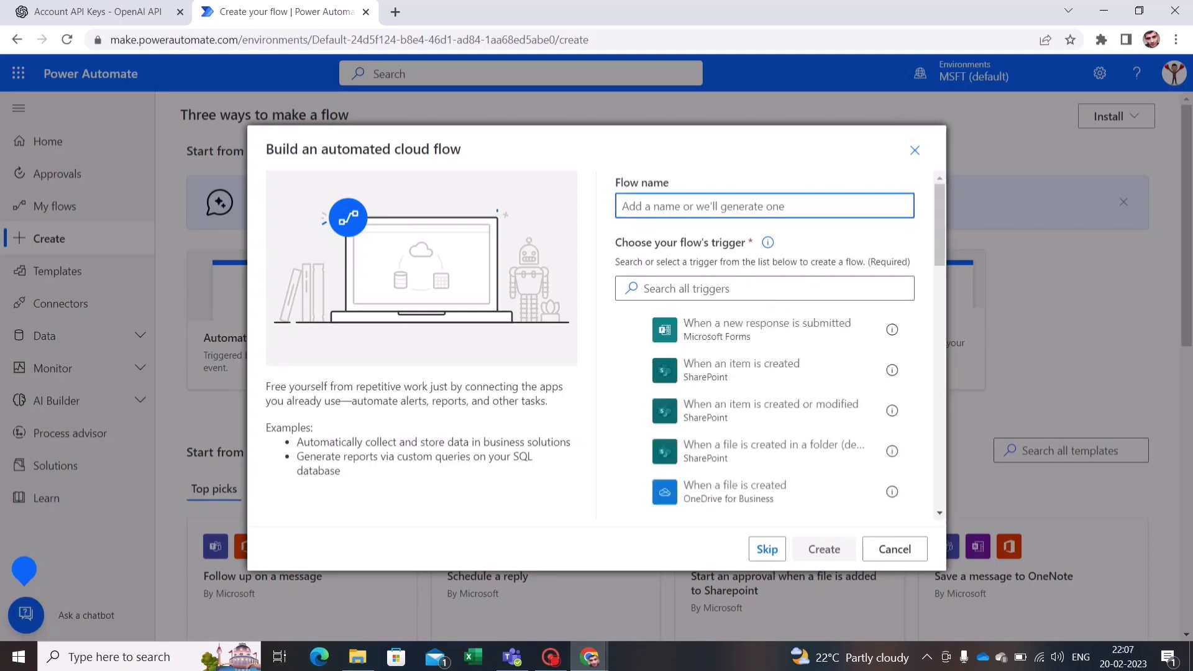
key(Caps_Lock)
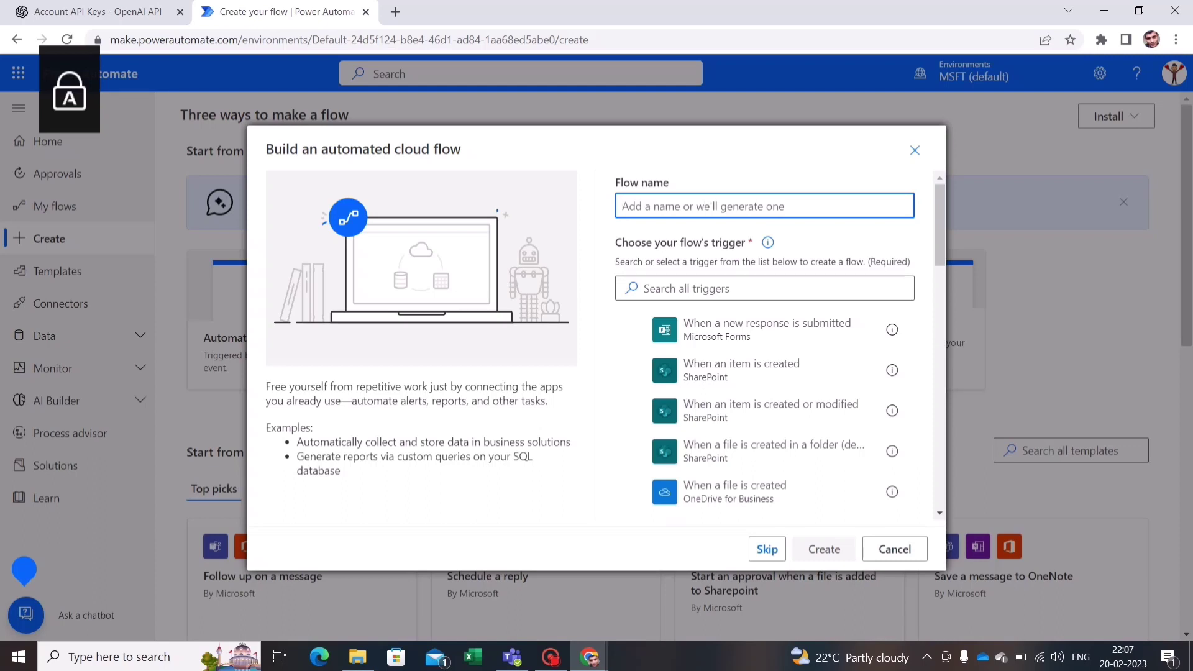
text(GT)
key(BackSpace)
text(PT3)
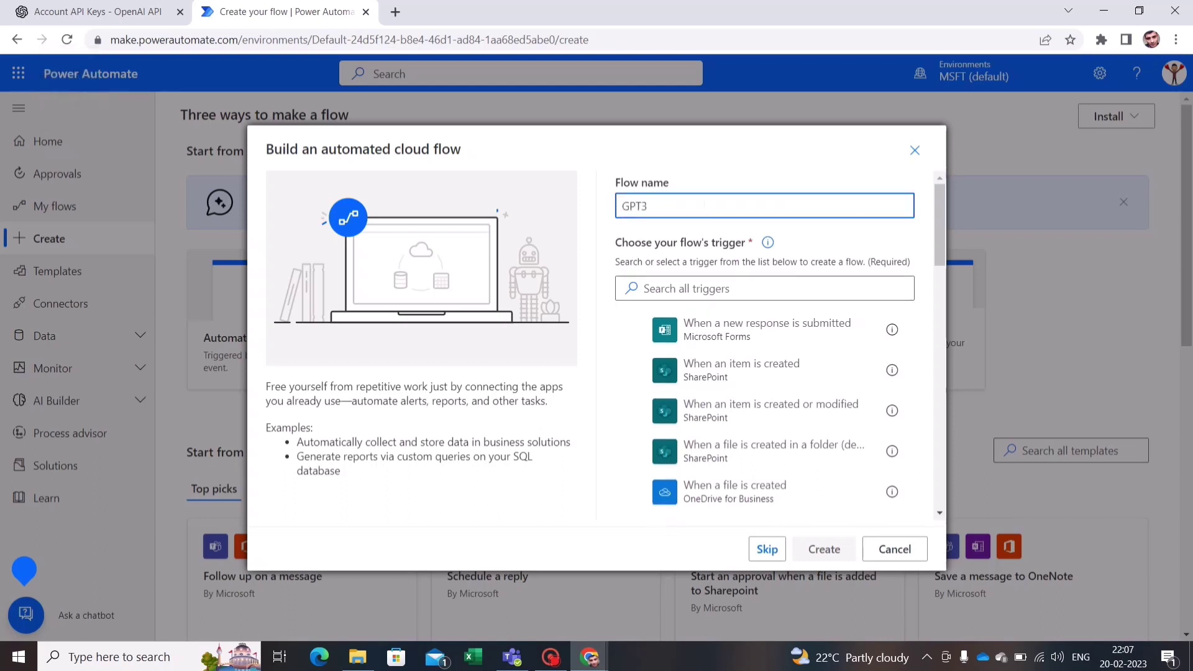
text( MS T)
key(Caps_Lock)
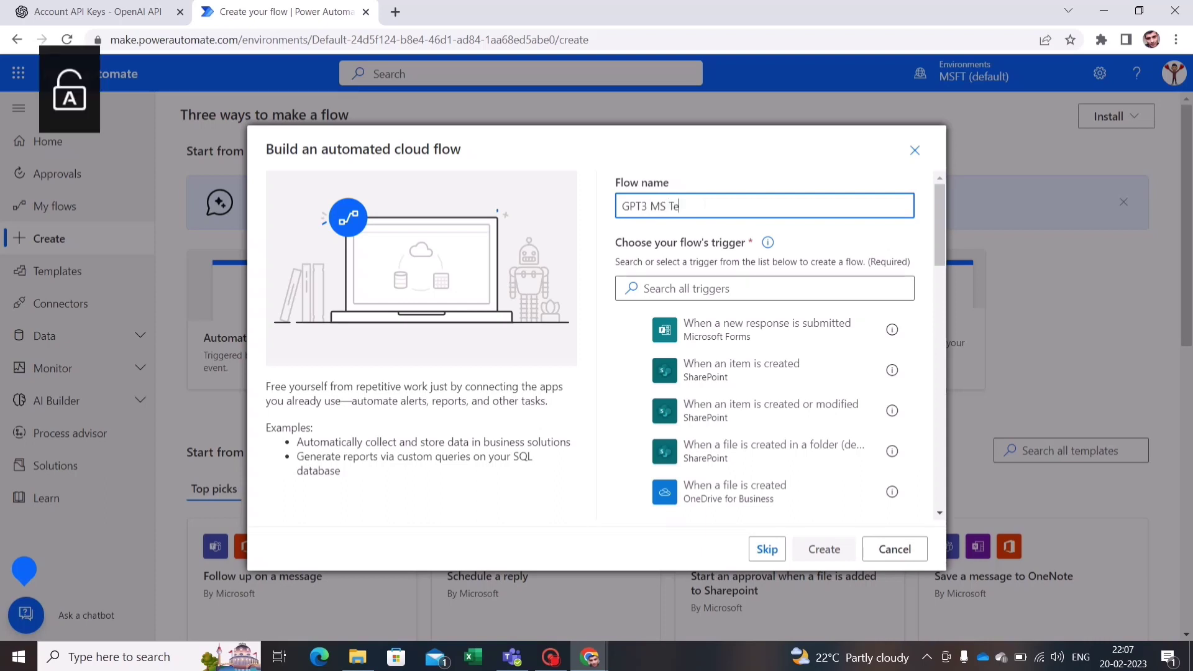
text(eams Connection)
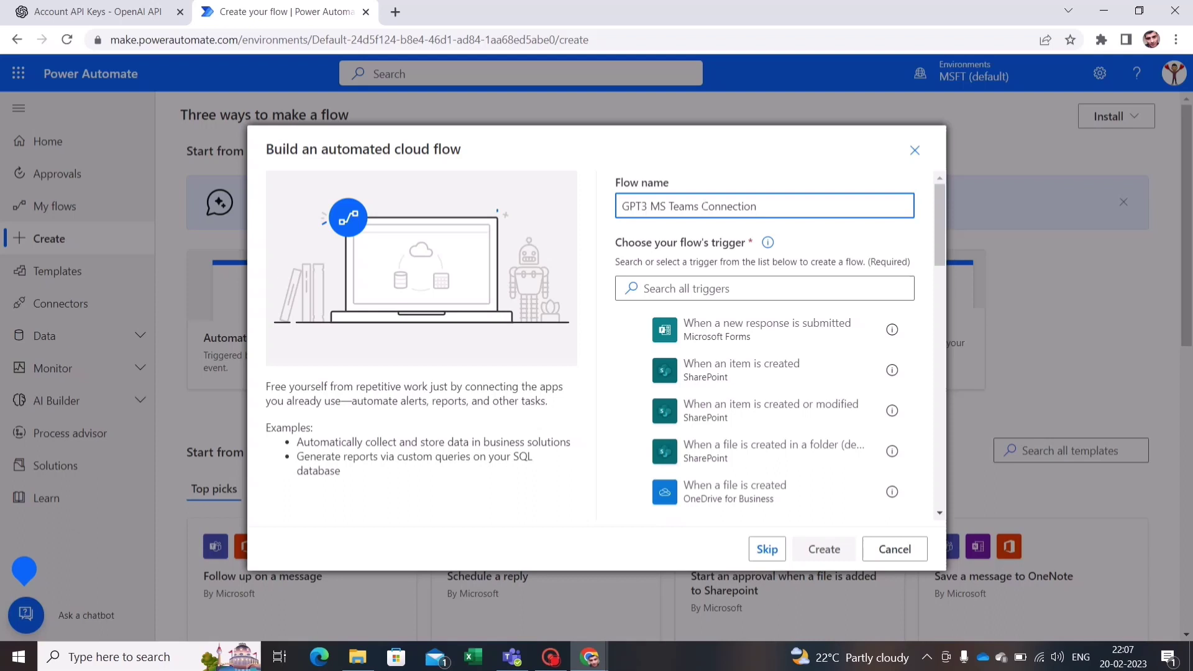
Step: Pick the Teams trigger 'When a new channel message is added' and create the flow
click(720, 287)
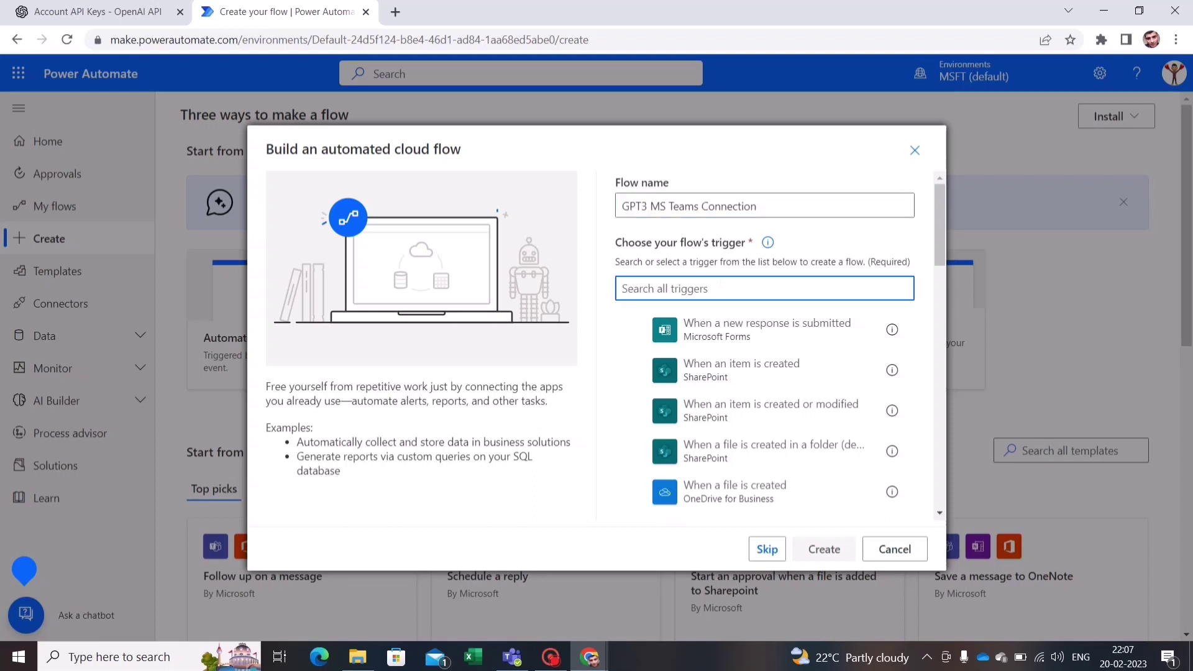
key(Caps_Lock)
text(T)
key(Caps_Lock)
text(eams)
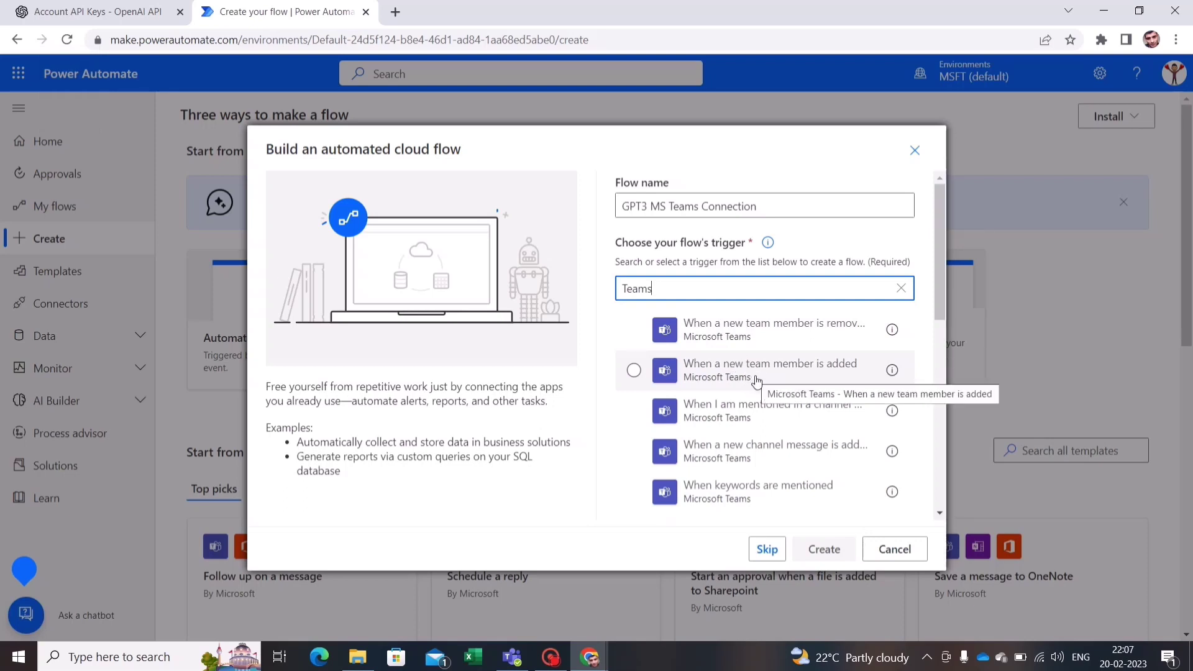
scroll(811, 434, down, 1)
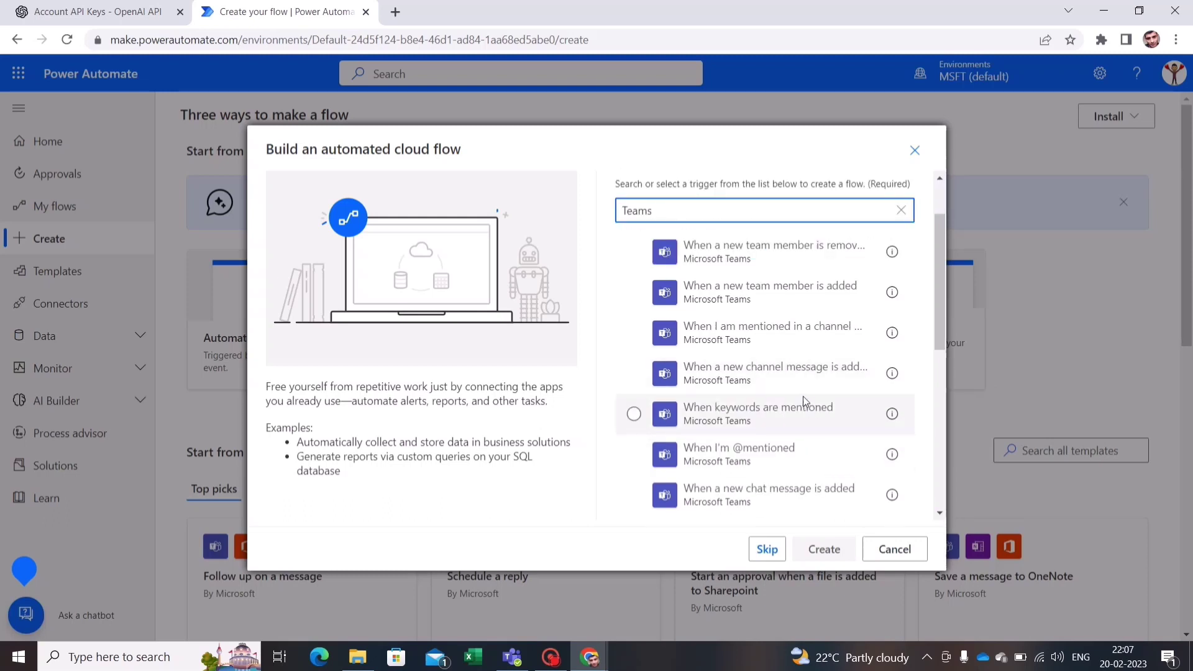
click(772, 381)
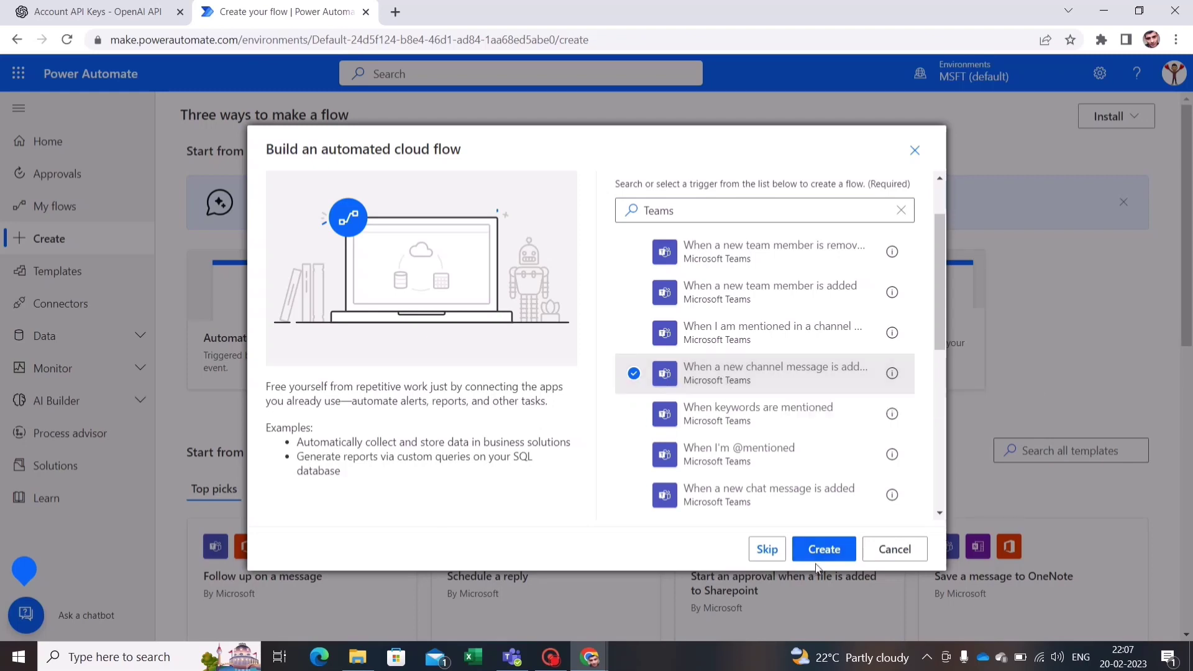
click(826, 551)
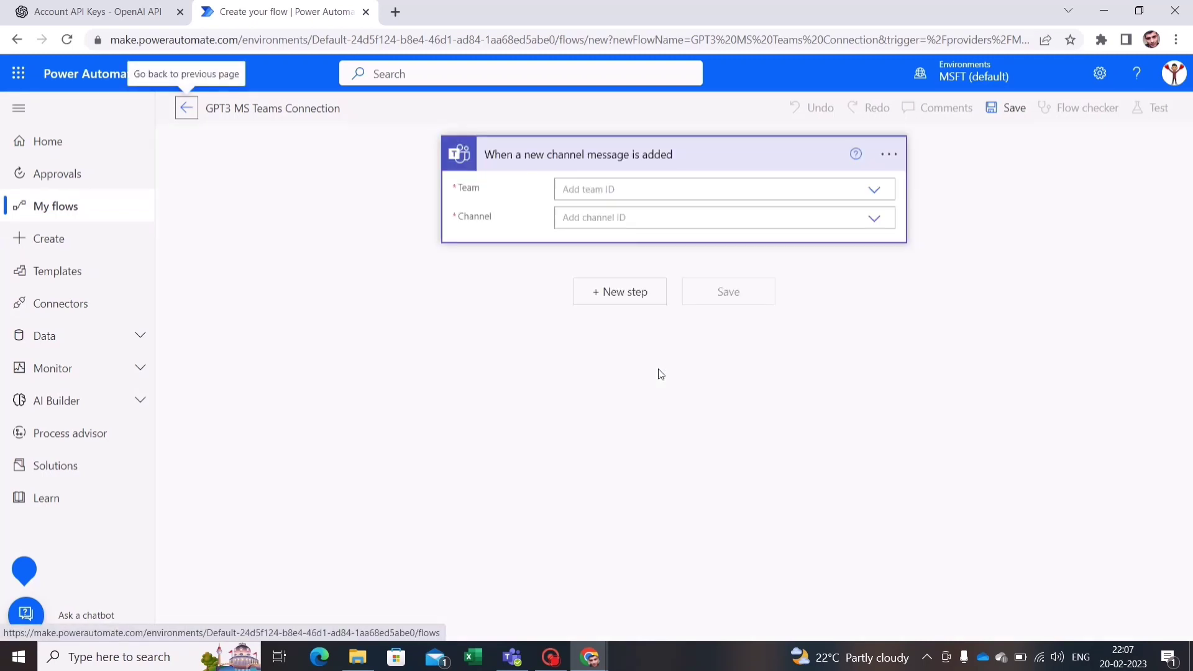
Step: Point the trigger at team SharePoint Power Automate Desktop, channel General, then begin a new step
click(875, 200)
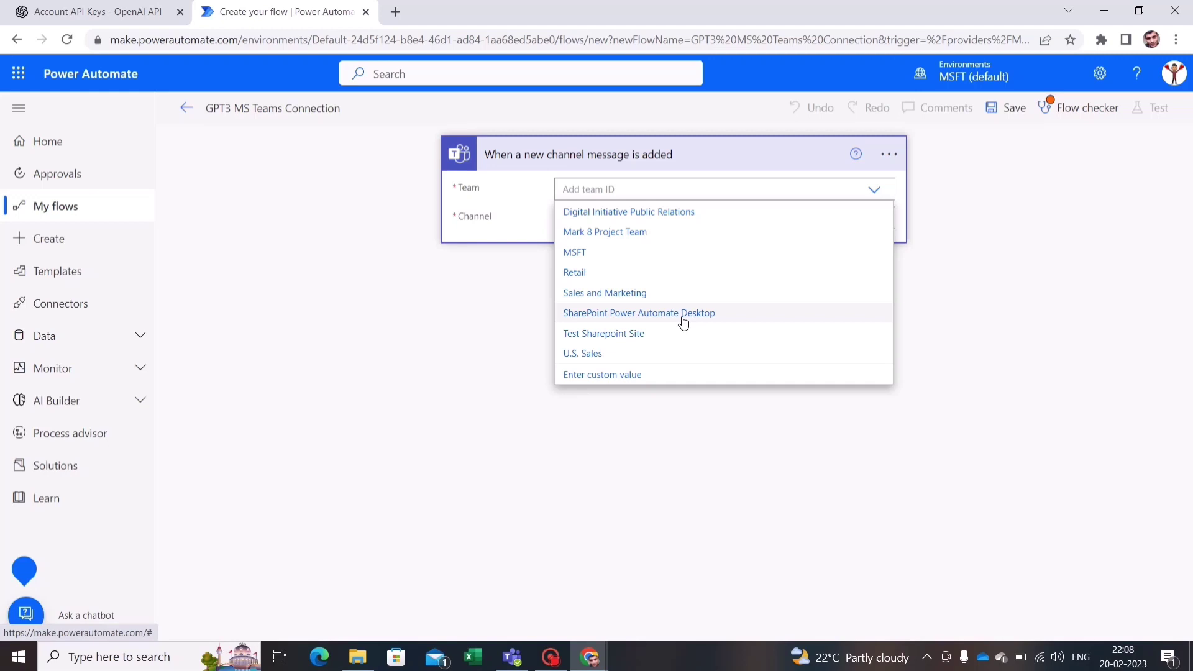
click(683, 320)
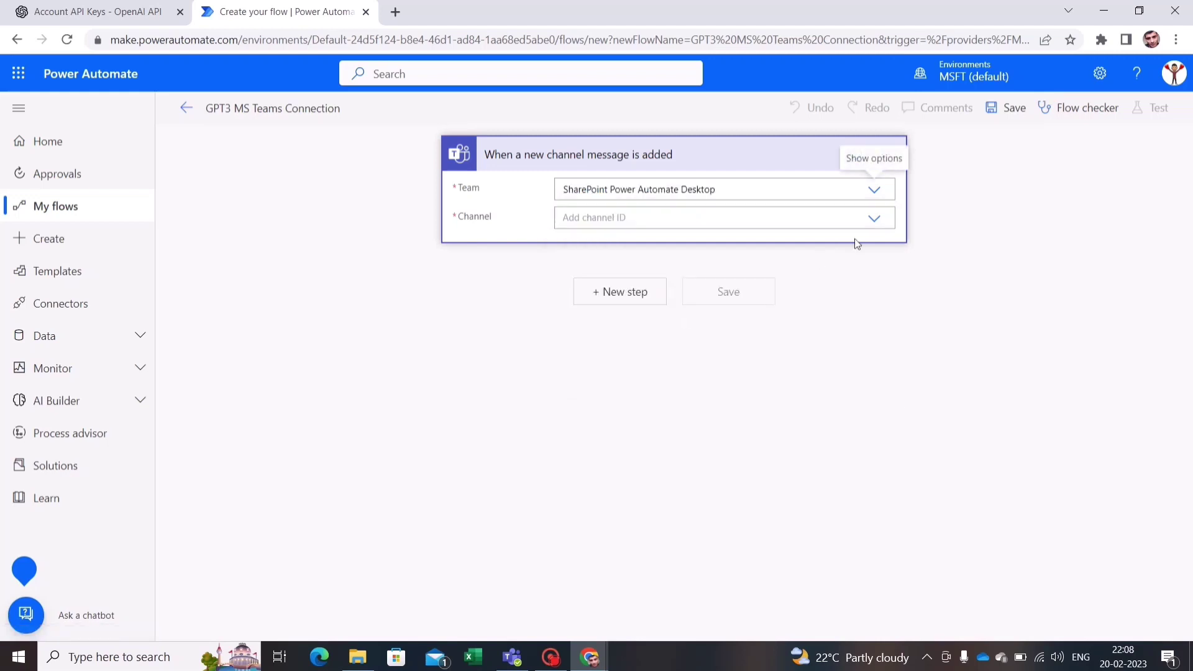
click(874, 221)
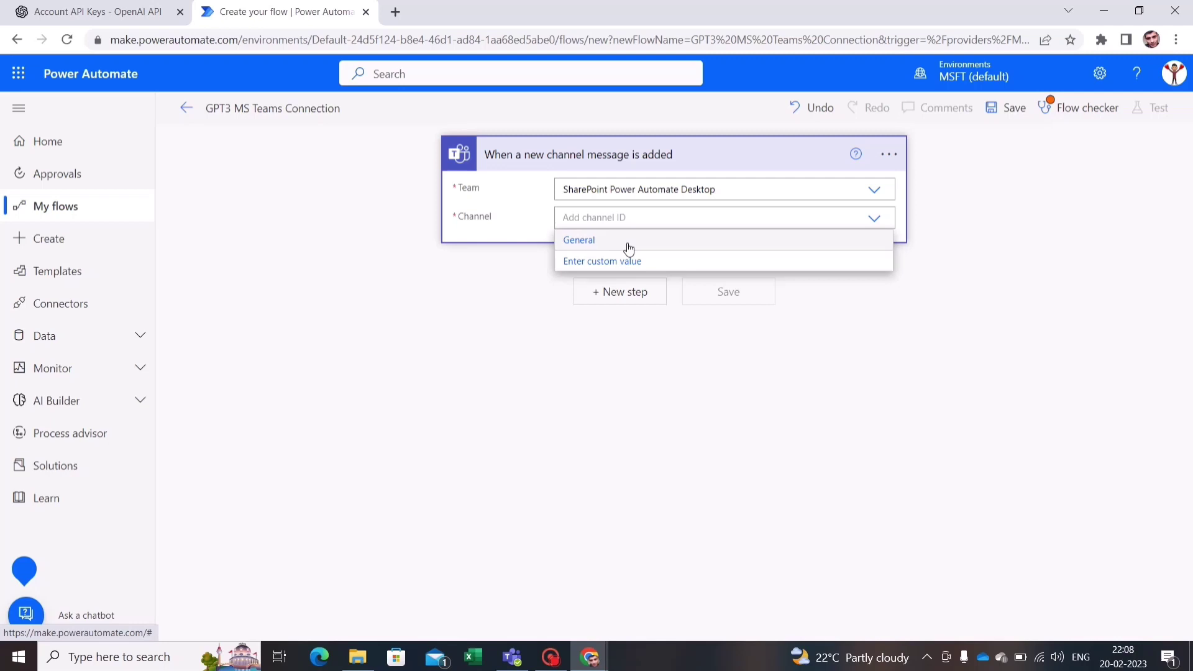
click(629, 247)
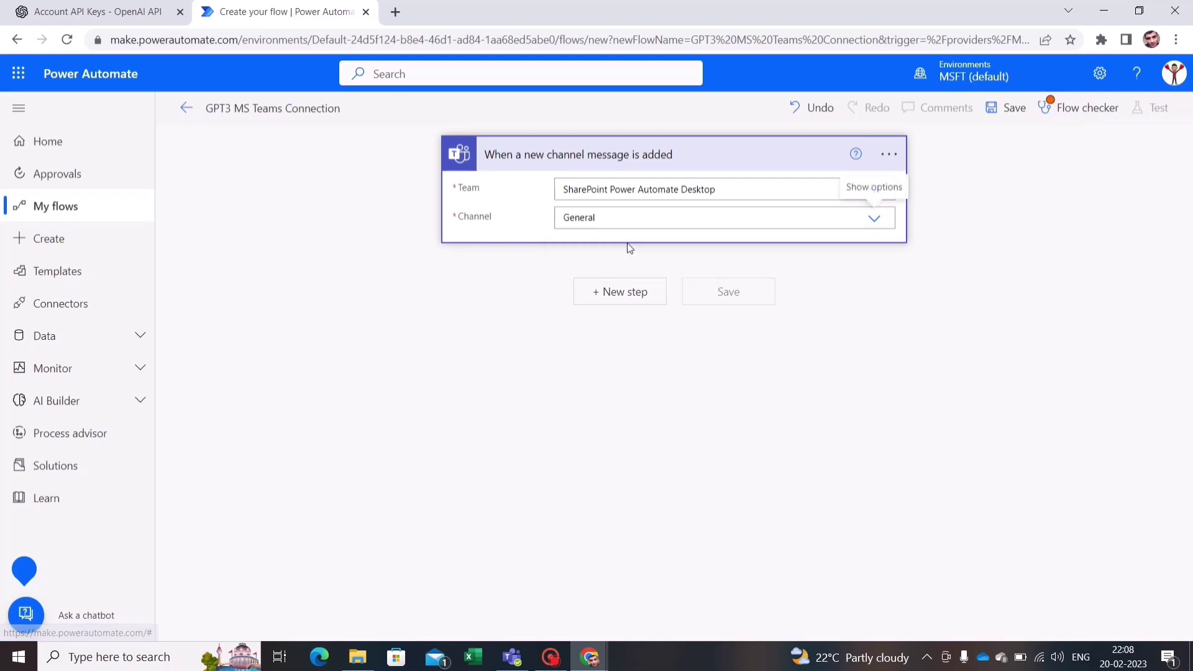
click(633, 297)
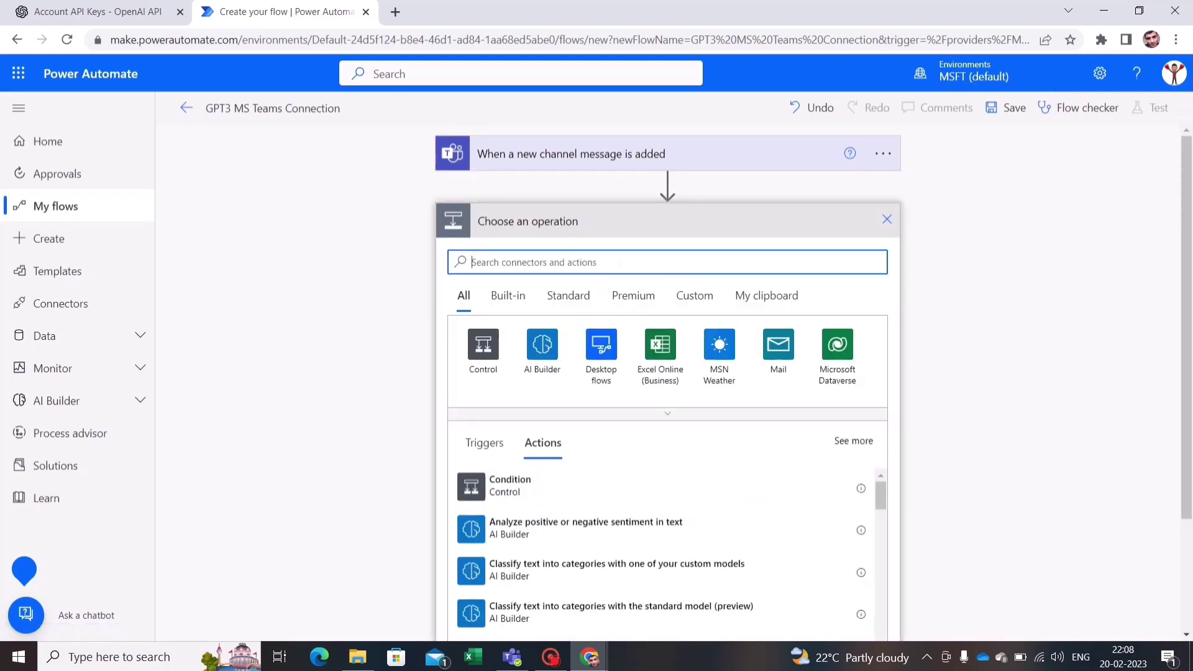
Step: Search 'GPT3' and pick the OpenAI (Independent Publisher) connector
key(Caps_Lock)
text(GPT)
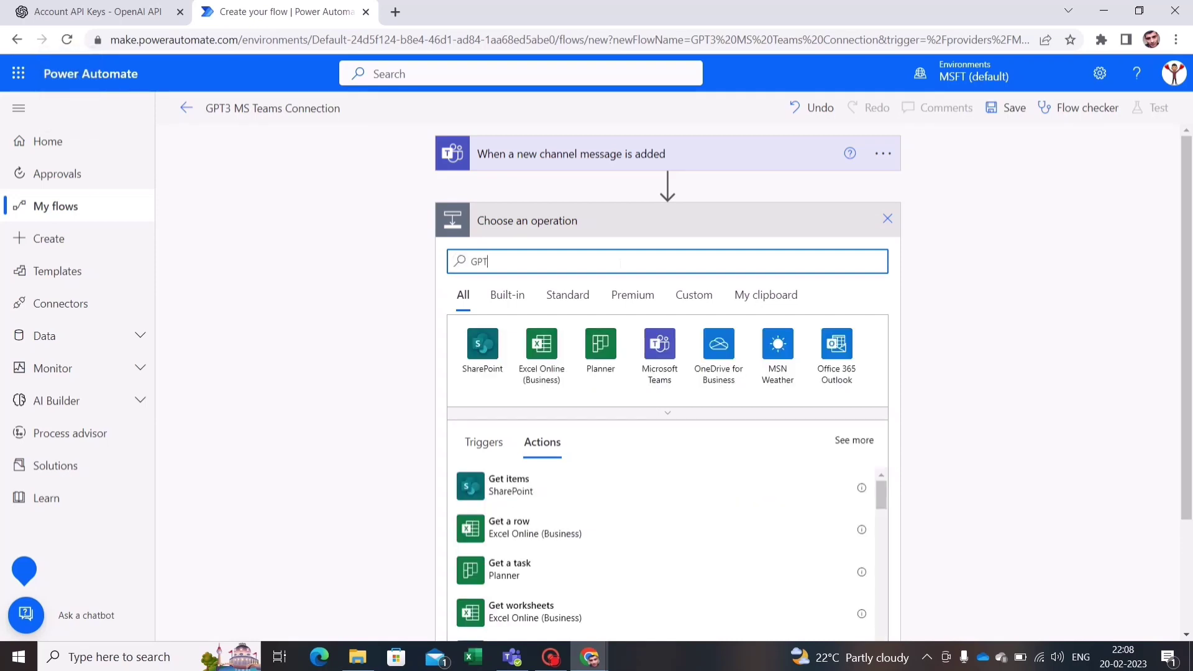
text(3)
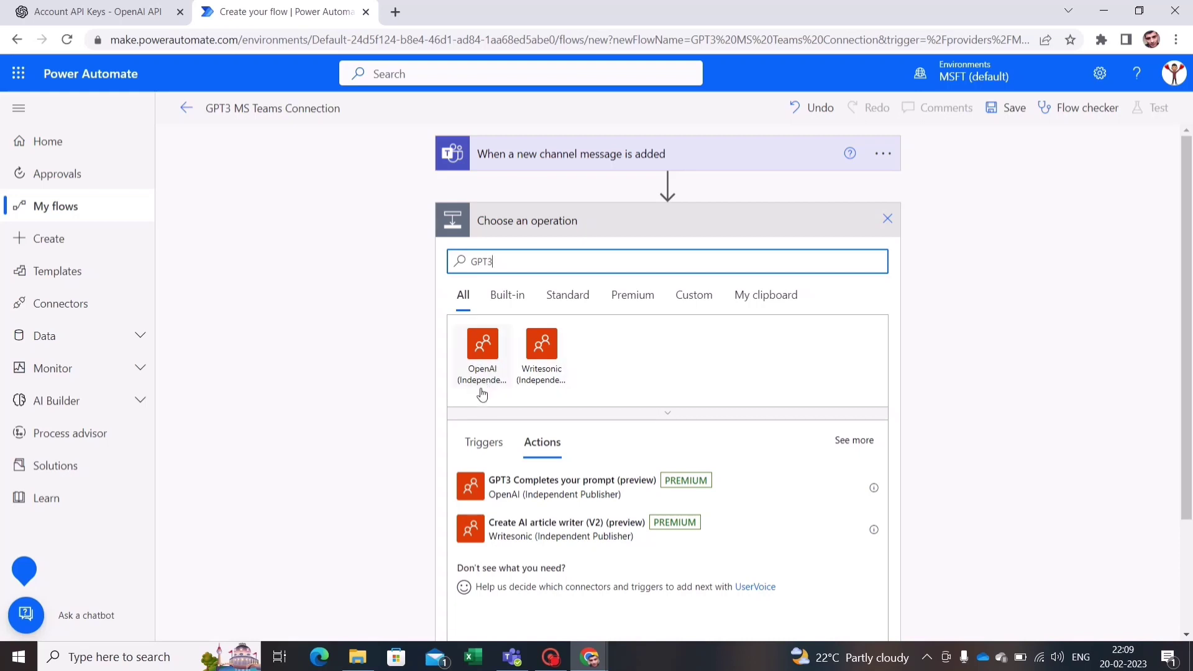
click(489, 350)
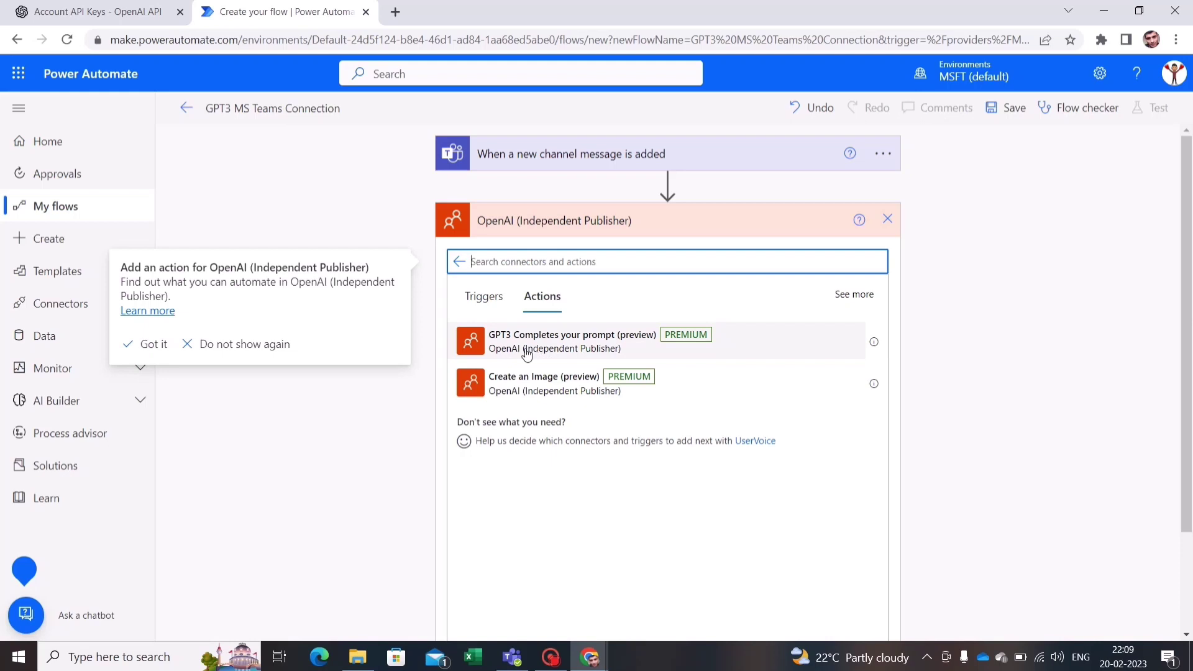
Step: Add the GPT3 Completes your prompt action and open its options menu
click(612, 349)
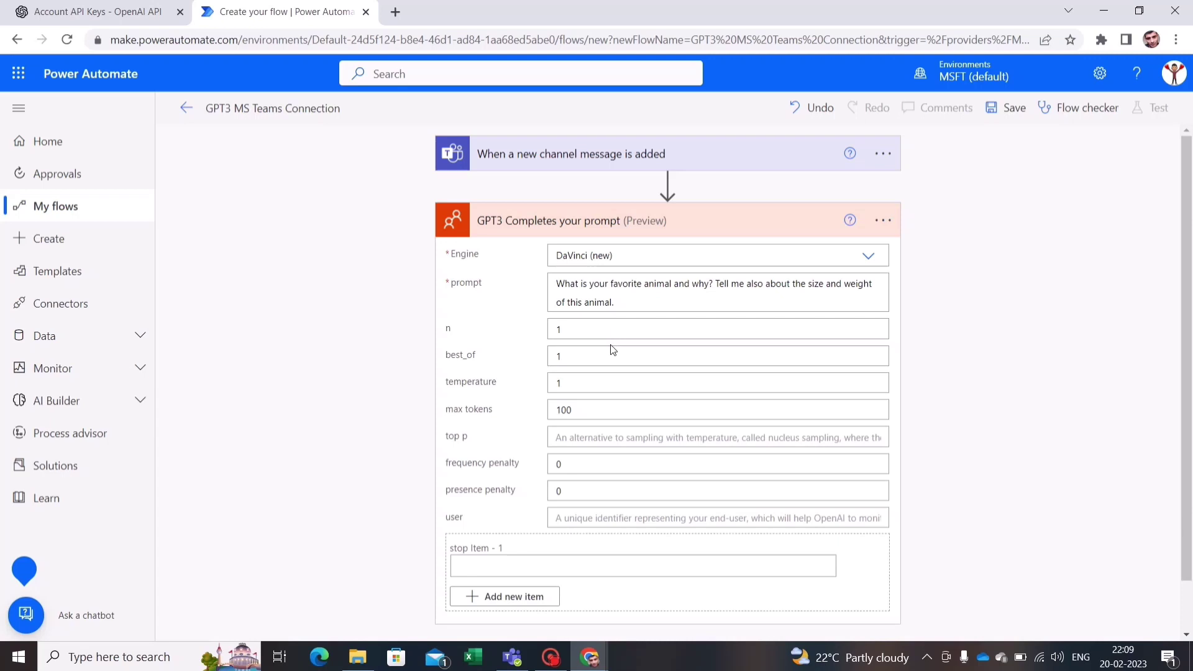
scroll(668, 373, down, 2)
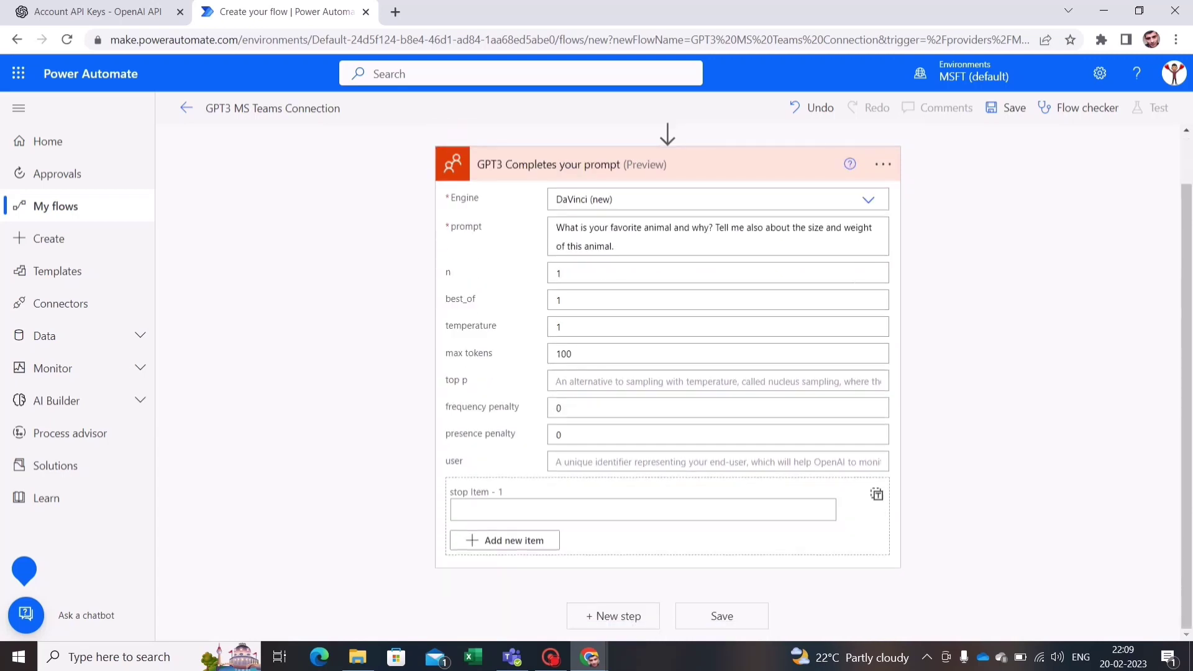
scroll(667, 373, up, 2)
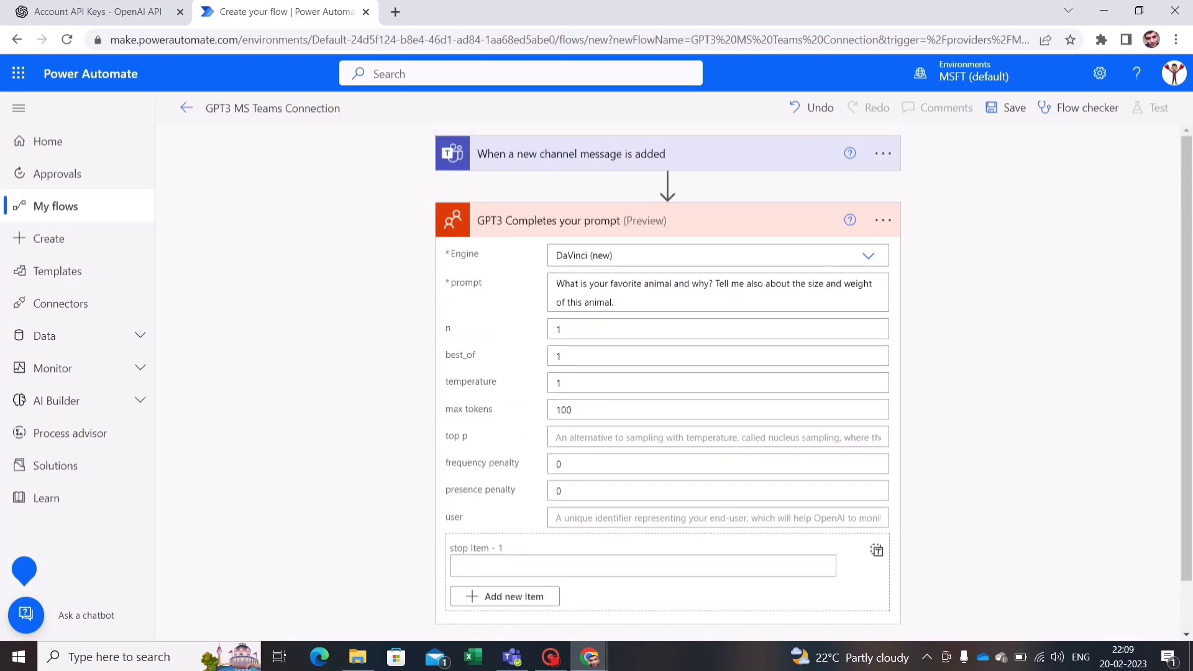
click(883, 229)
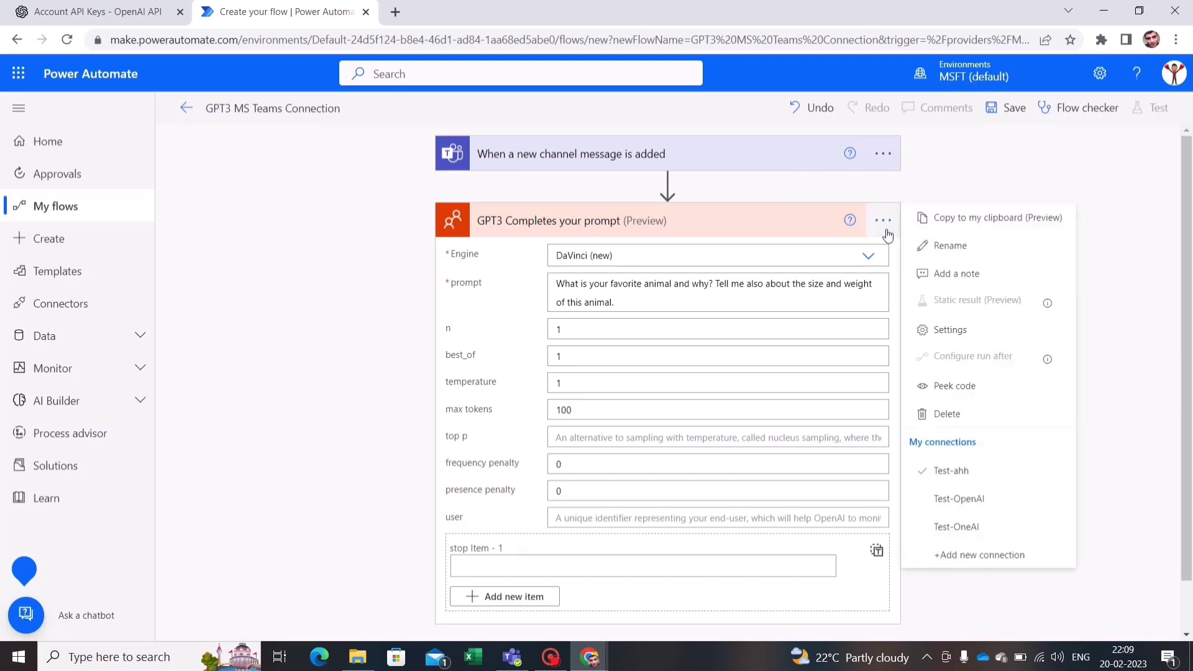
Step: Start a new OpenAI connection named 'Demo GPT3 MS Teams Connection'
click(964, 559)
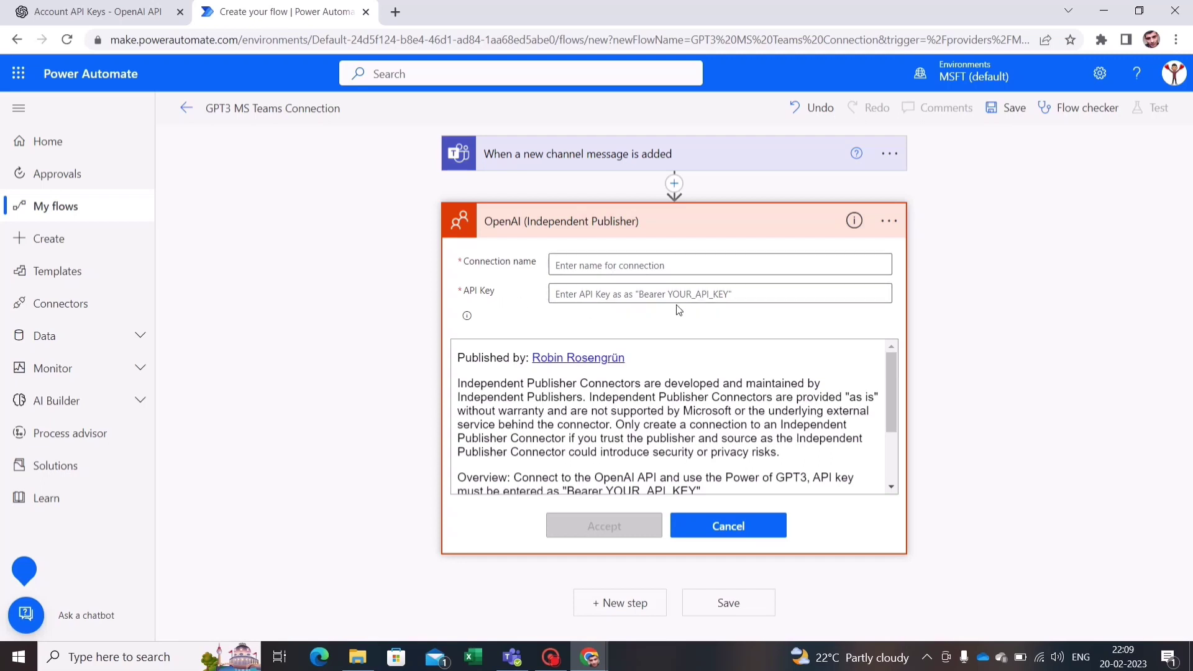
click(143, 20)
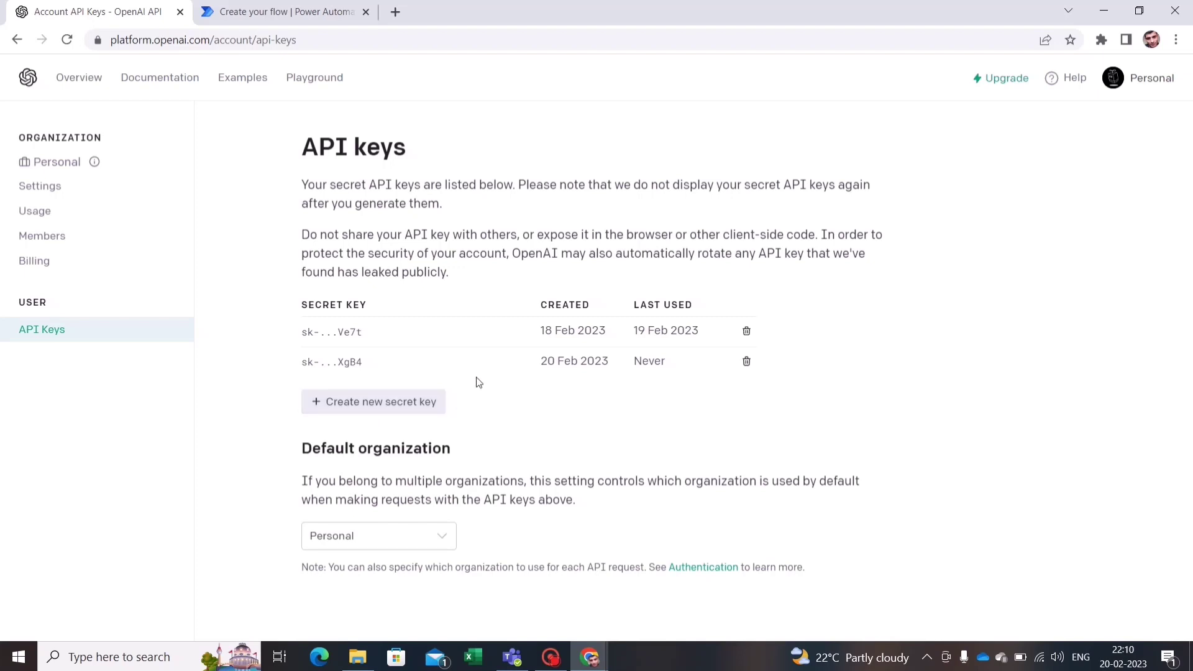
click(311, 12)
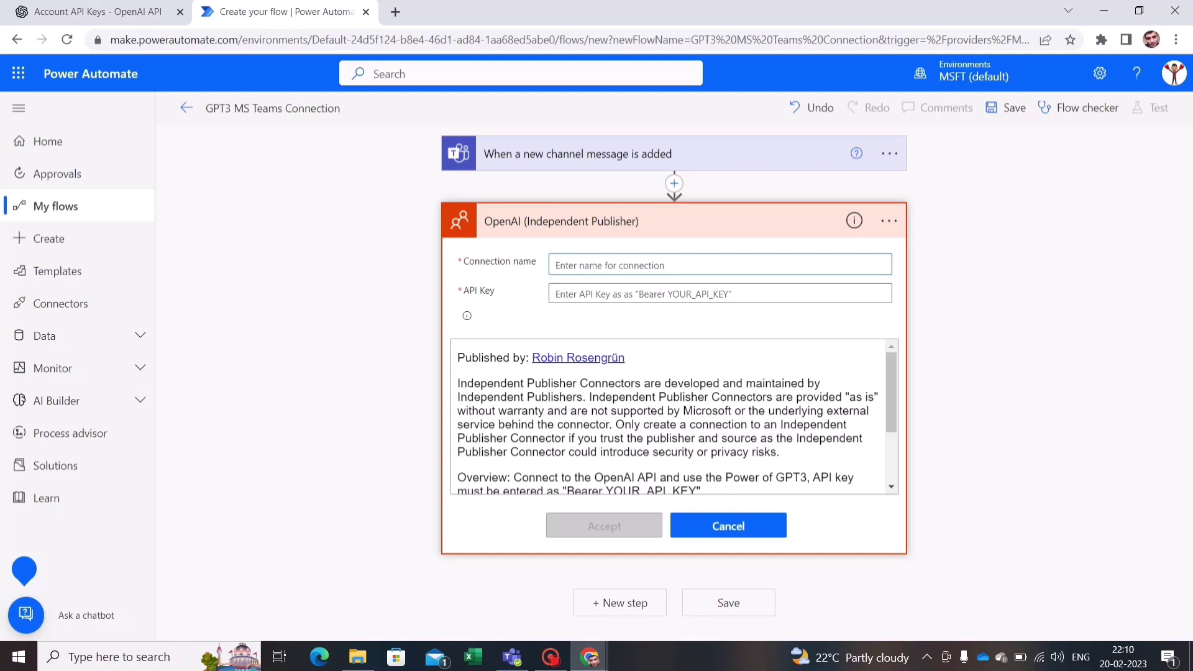
key(Caps_Lock)
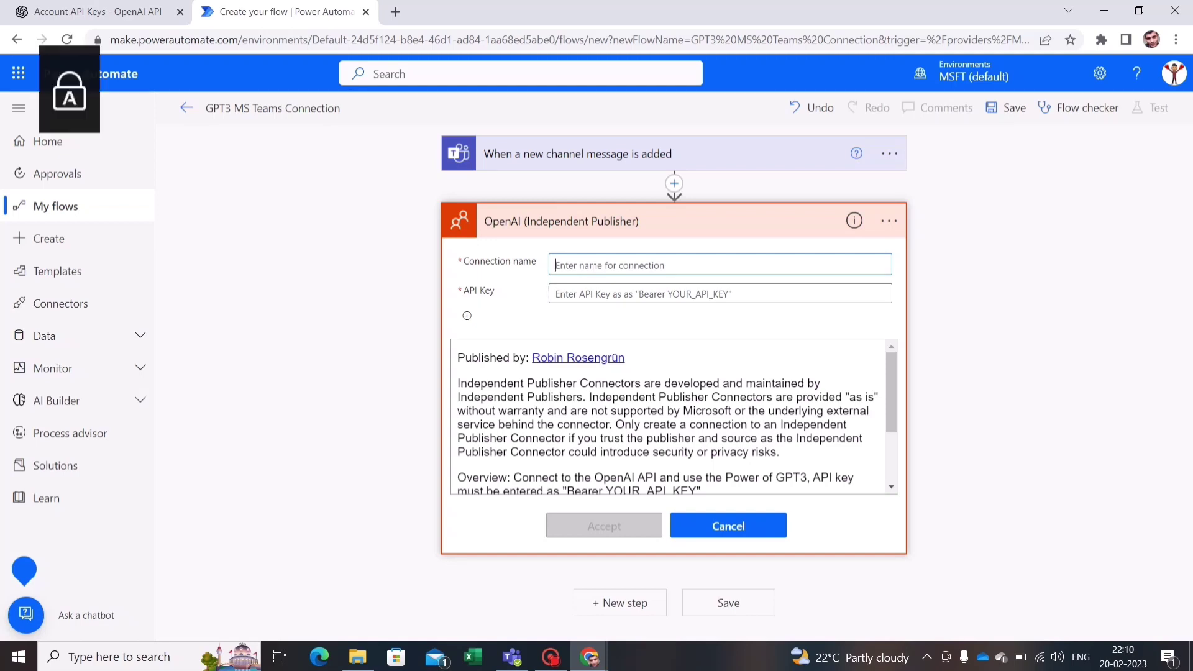
text(D)
key(Caps_Lock)
text(emo)
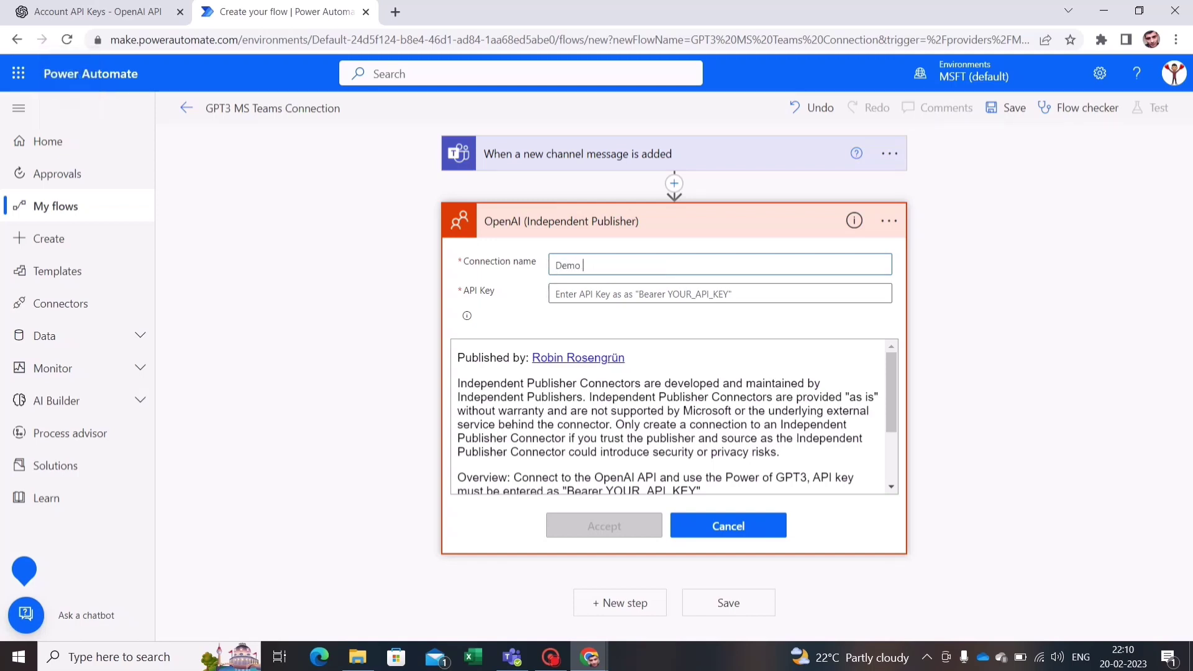
key(Caps_Lock)
text(GP)
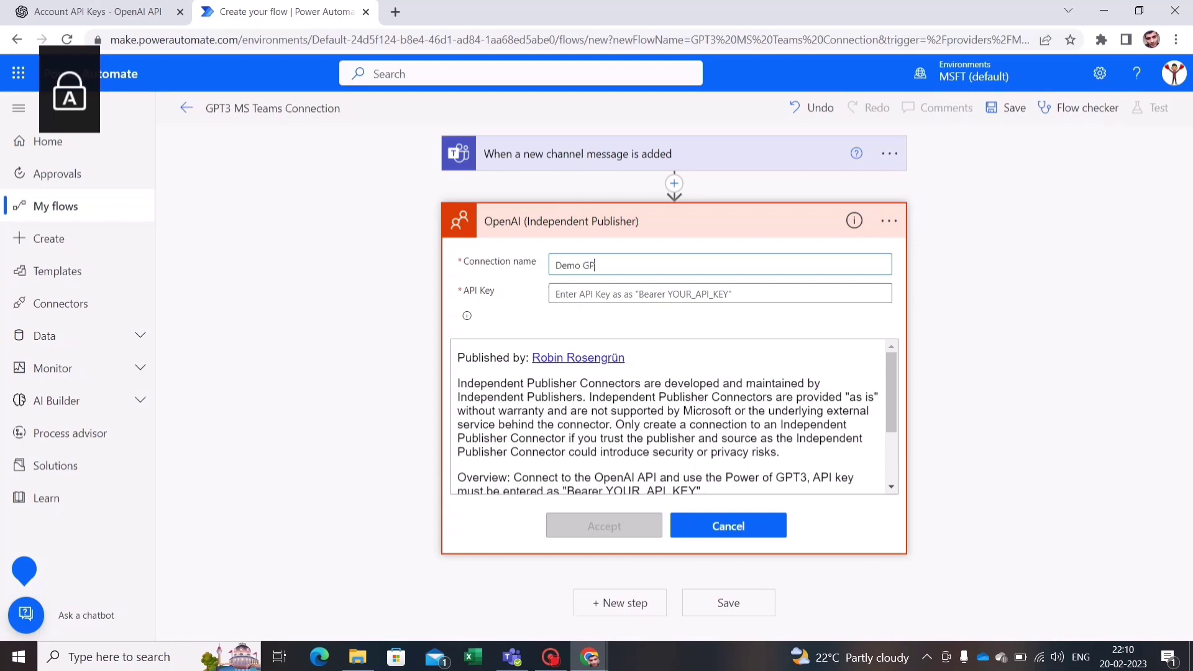
text(T3 MS T)
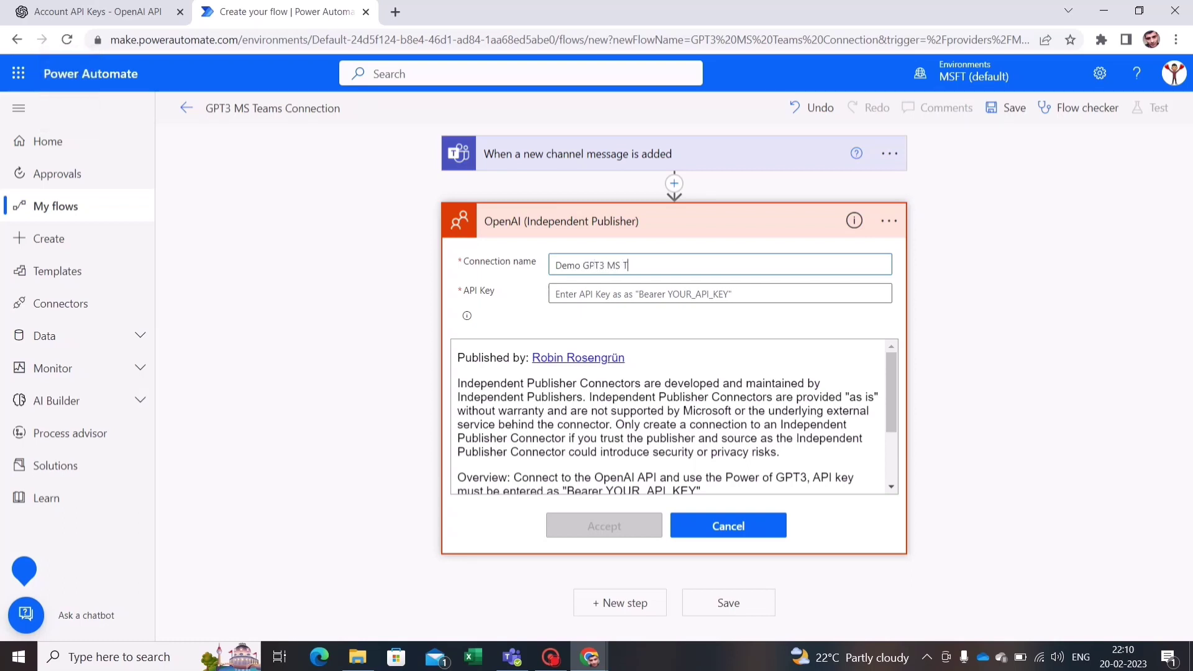
key(Caps_Lock)
text(eams)
key(Caps_Lock)
text(C)
key(Caps_Lock)
text(onnection)
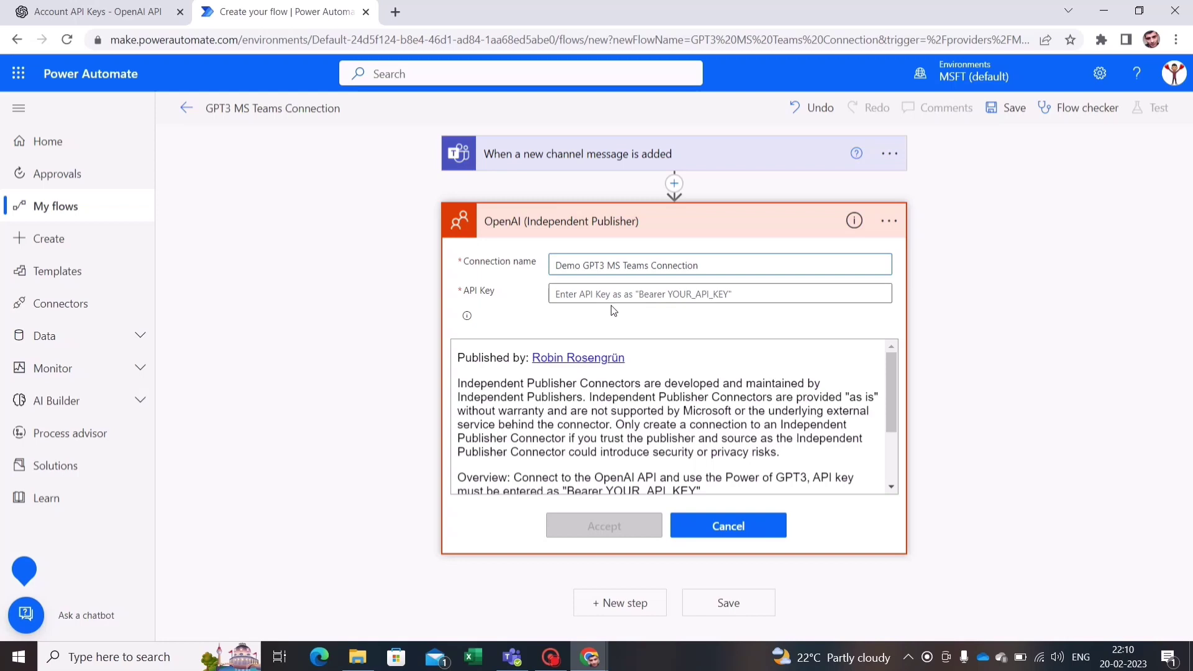
Step: Enter the API key as 'Bearer' followed by the pasted secret key and accept the connection
click(649, 297)
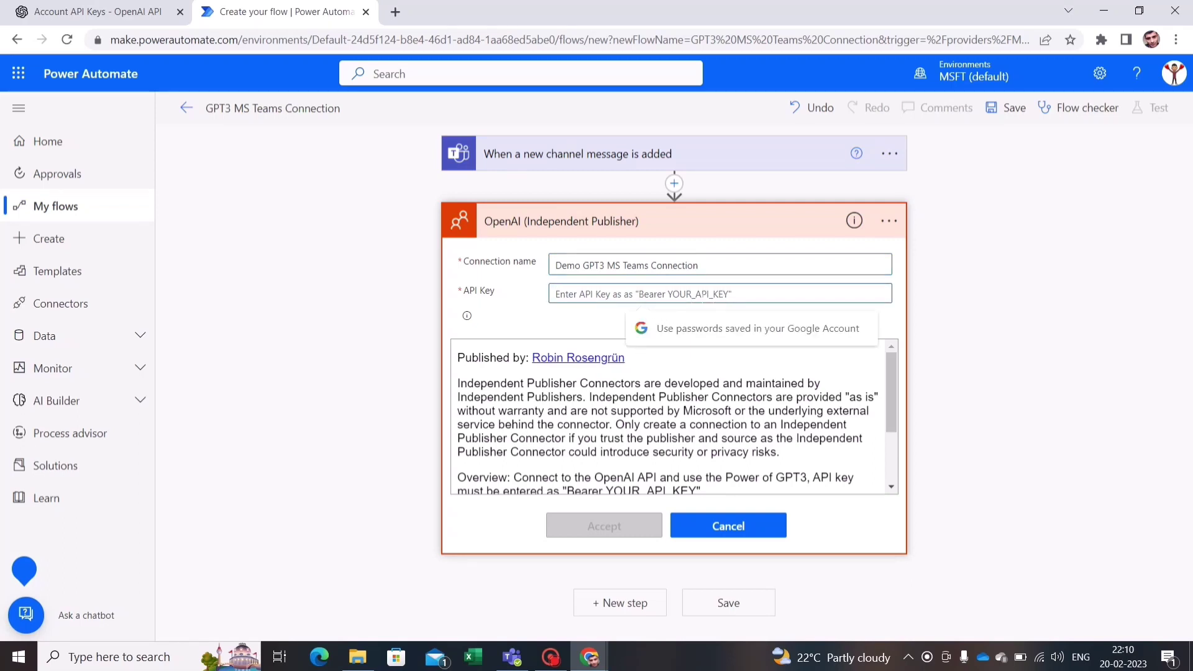
key(Caps_Lock)
text(Bearer)
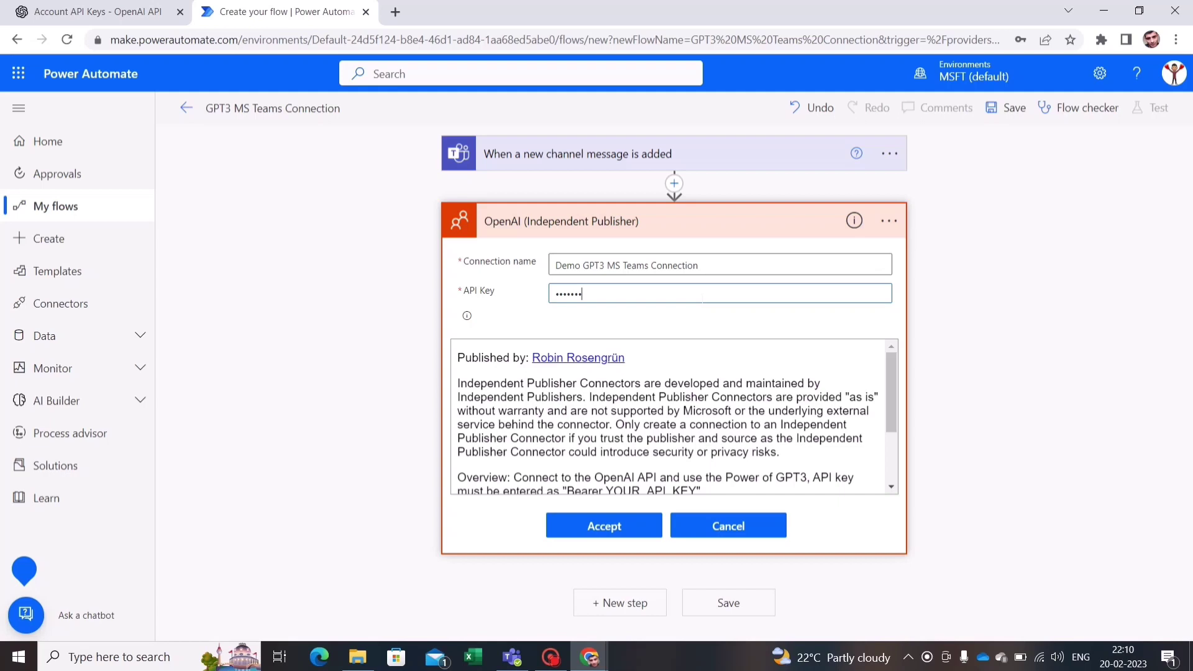
key(ctrl+v)
scroll(689, 417, down, 3)
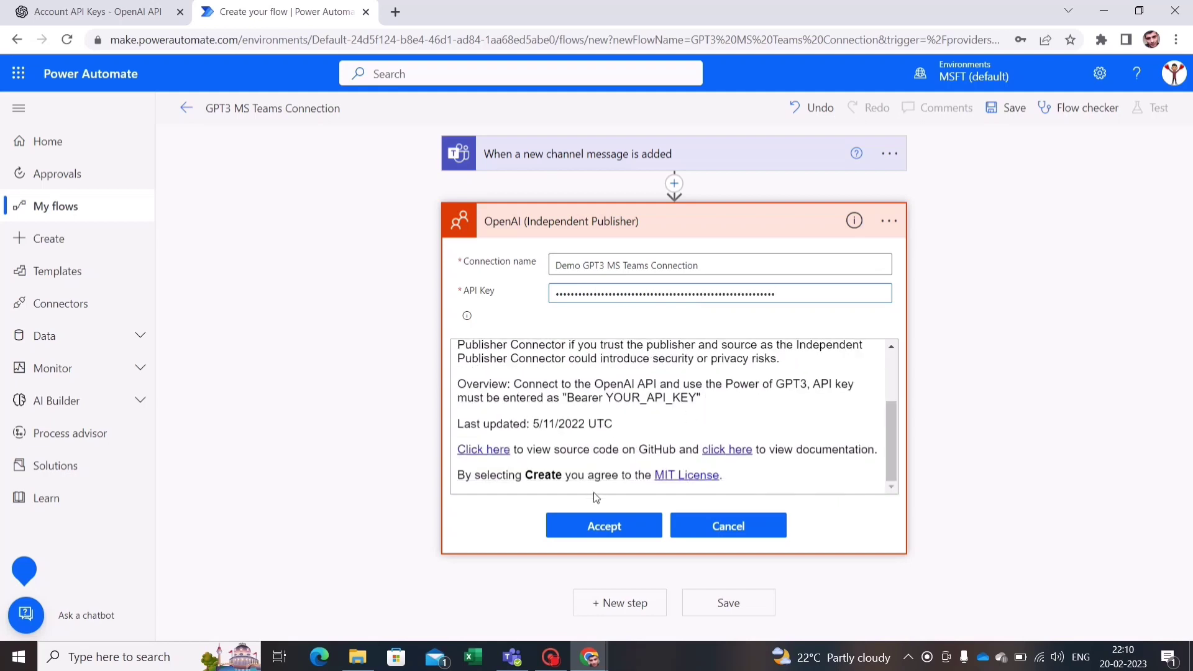
scroll(625, 434, up, 3)
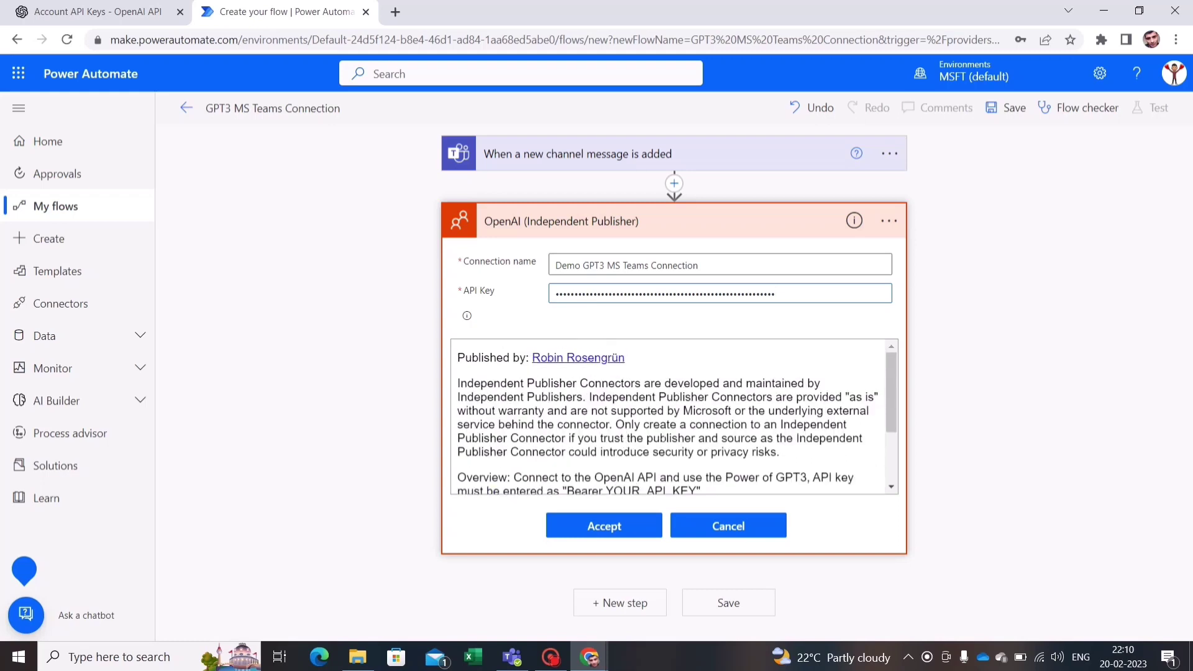
scroll(670, 416, down, 3)
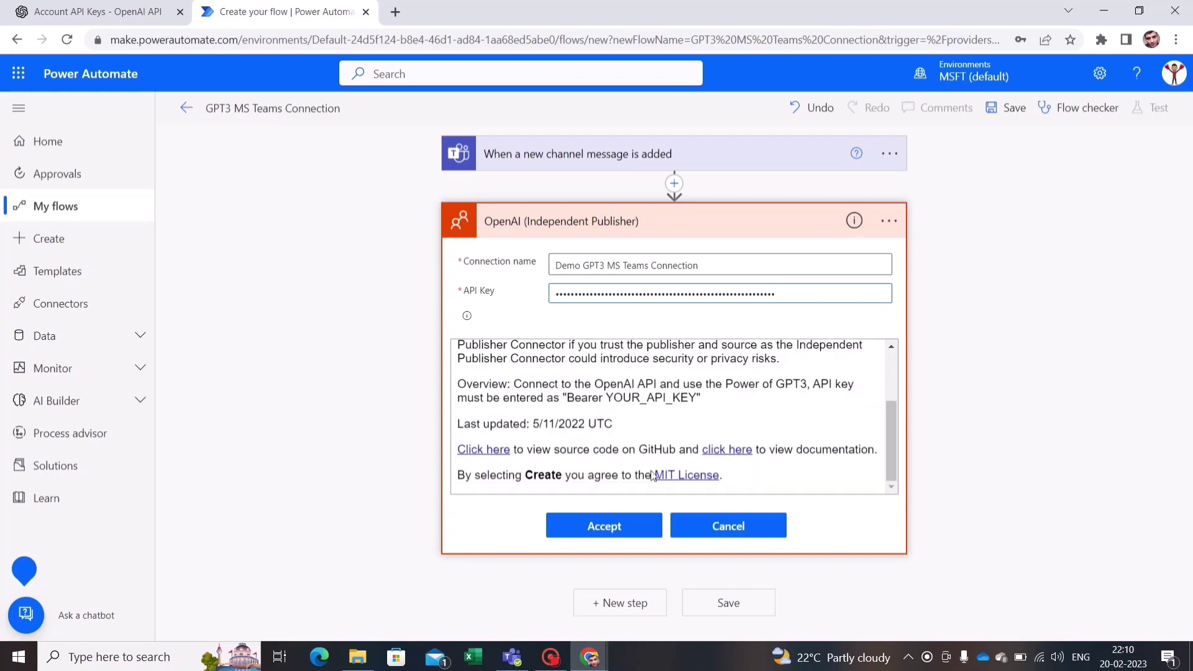
click(612, 530)
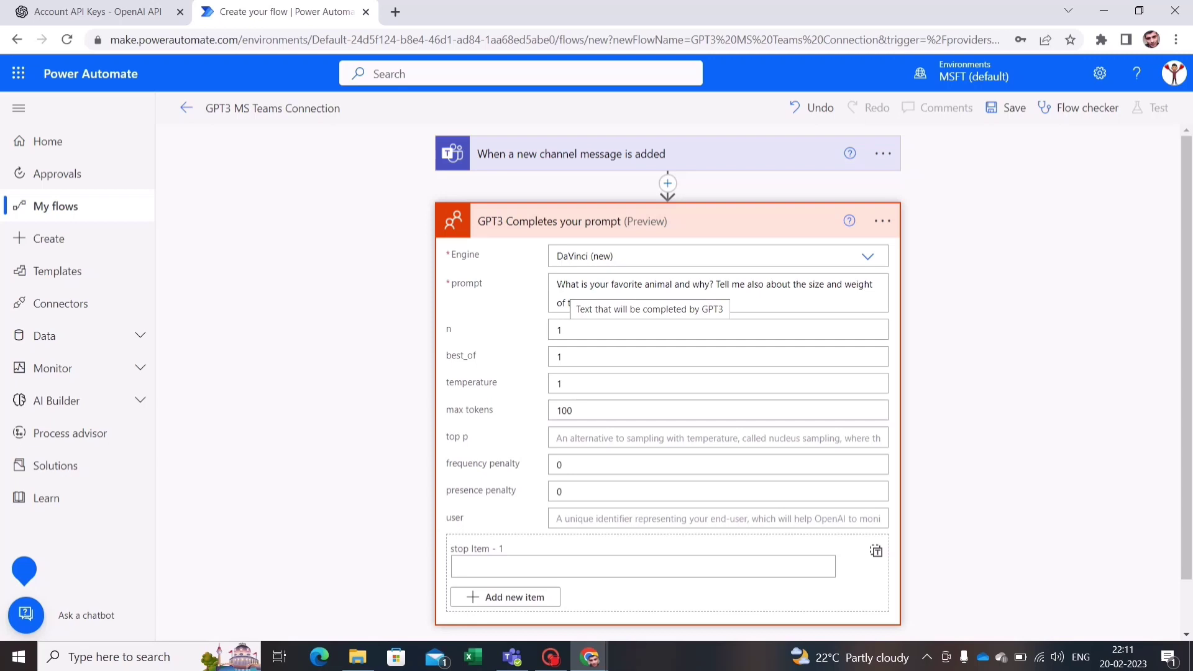
Step: Replace the sample prompt text with the Teams trigger's Message body content
drag(556, 284, 613, 303)
key(BackSpace)
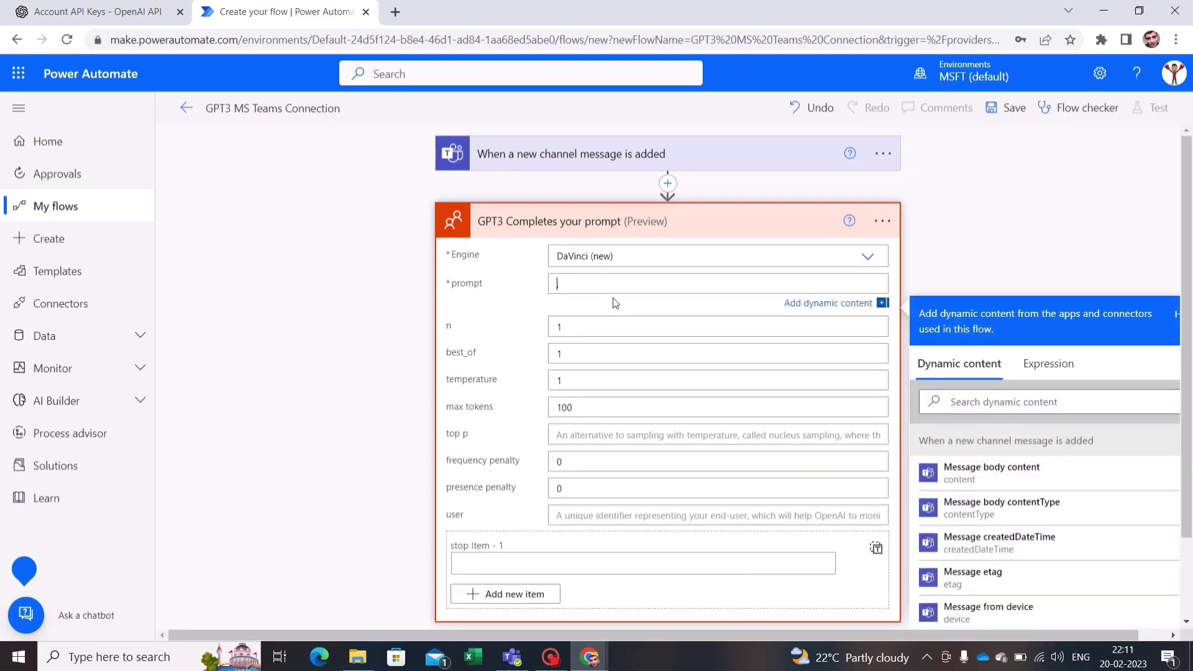
key(BackSpace)
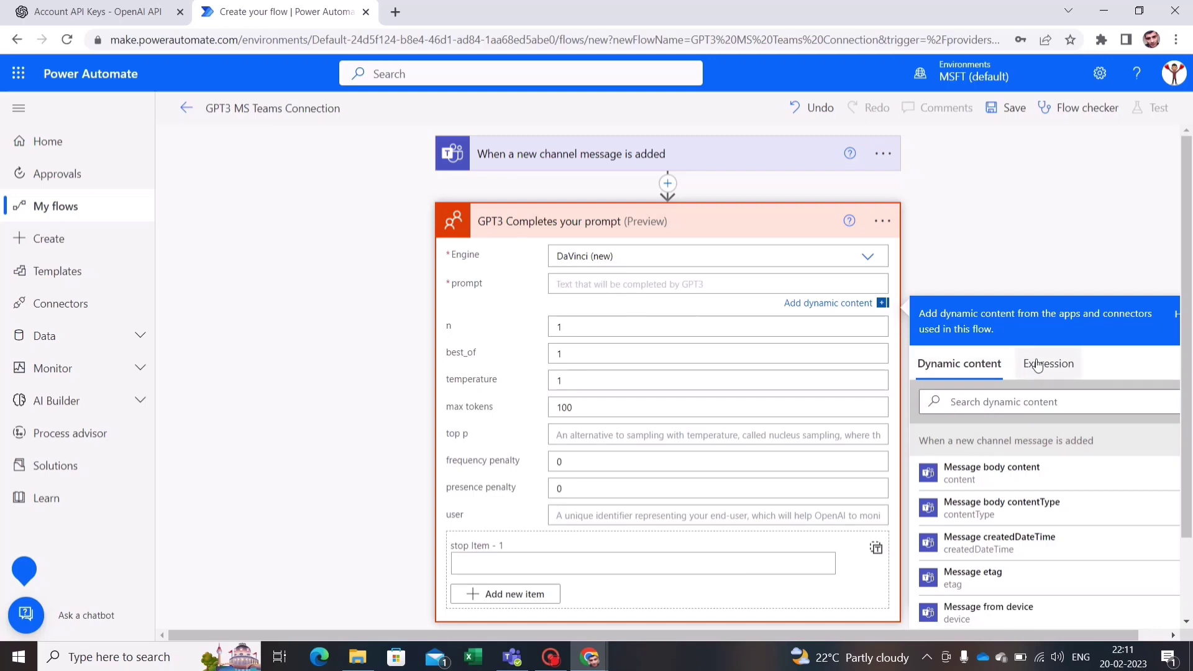
scroll(1013, 255, down, 3)
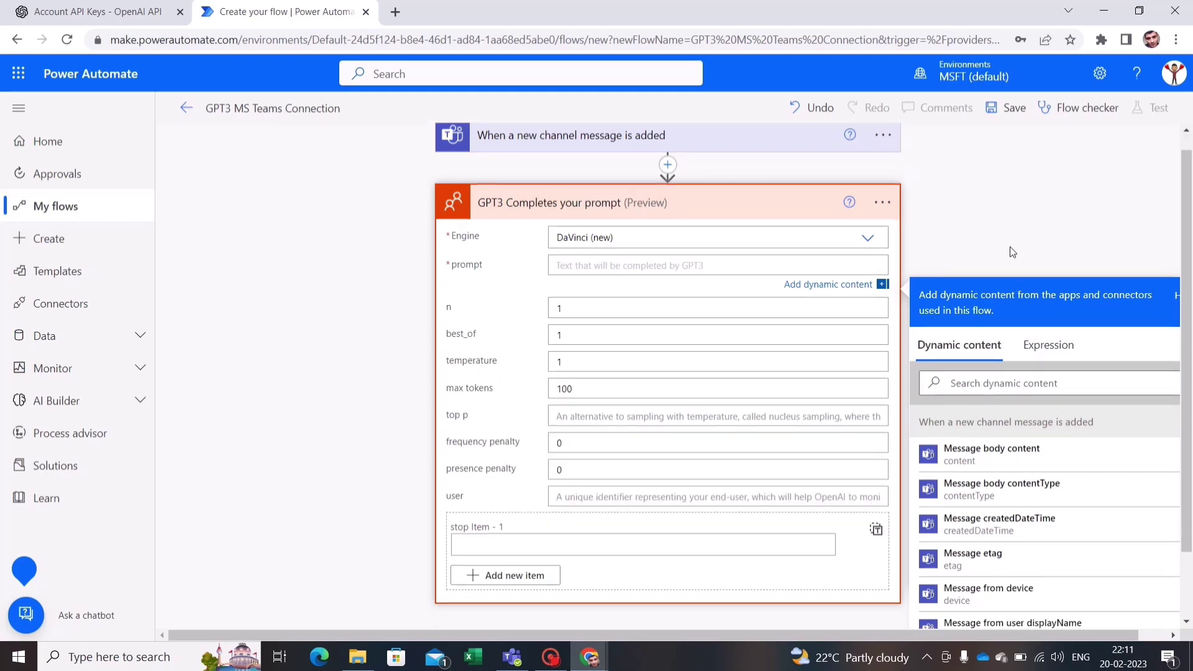
scroll(1009, 247, up, 3)
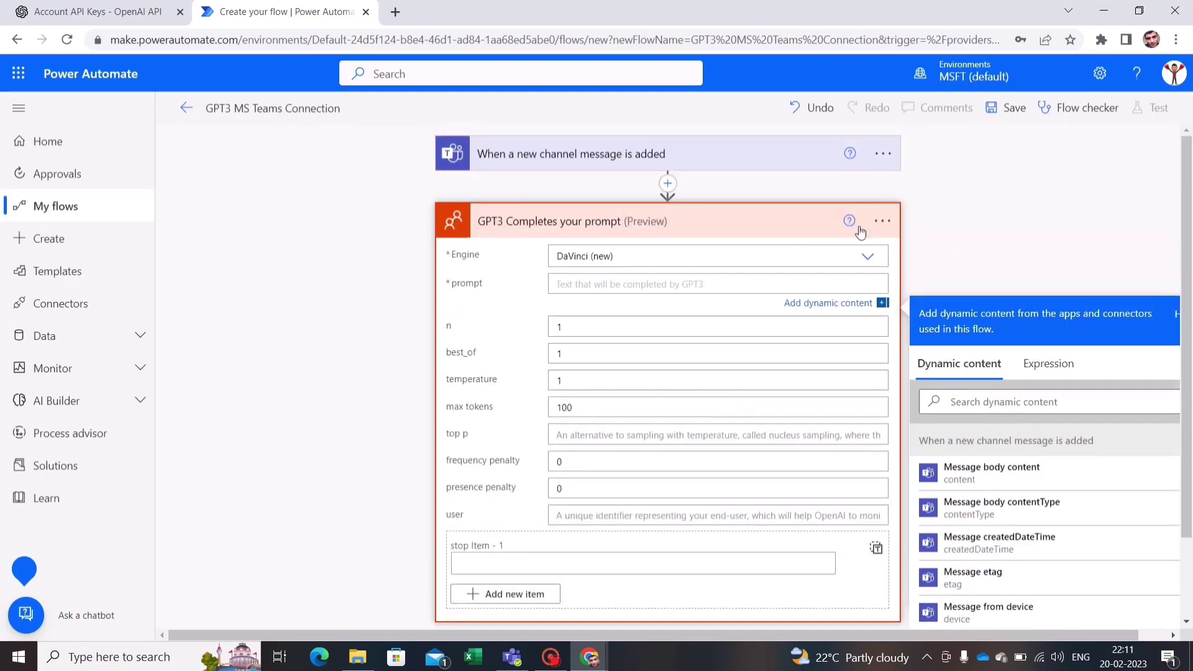
click(992, 478)
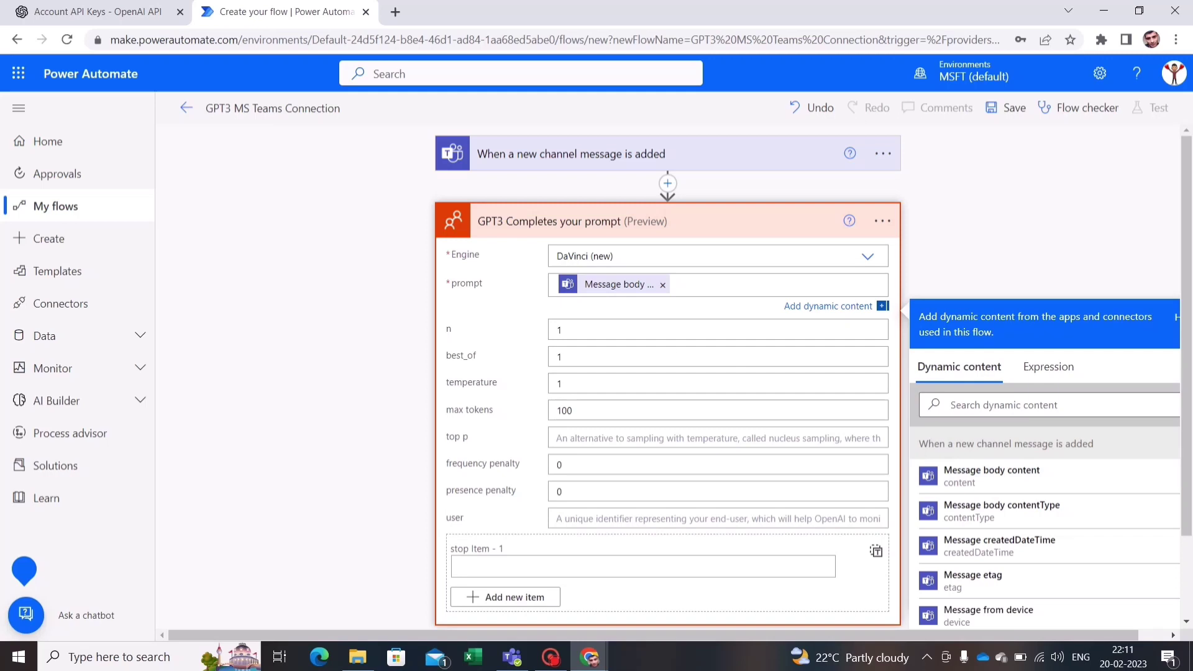
Step: Change max tokens from 100 to 1000 and close the dynamic content panel
scroll(919, 267, down, 1)
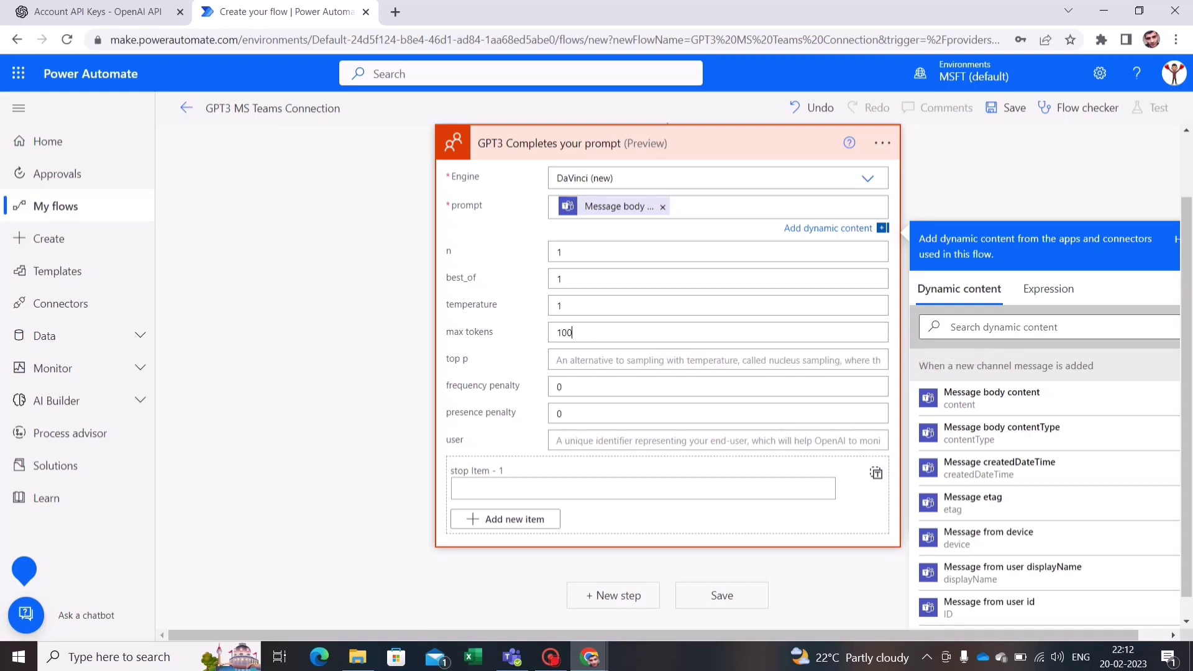
text(0)
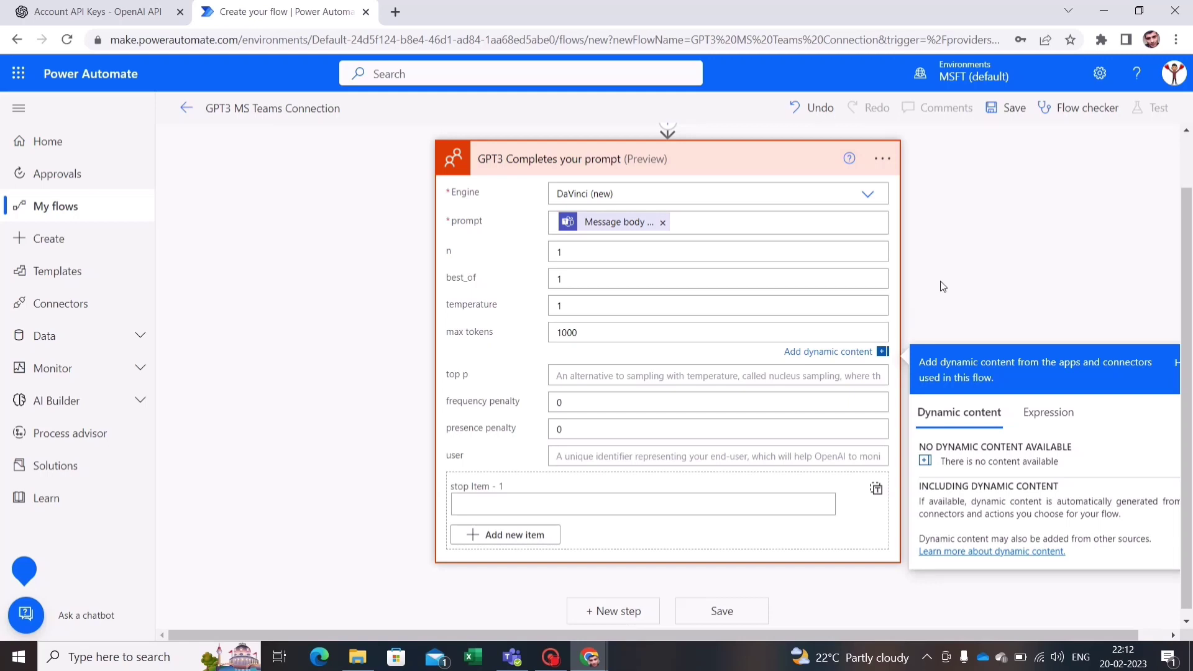
click(535, 359)
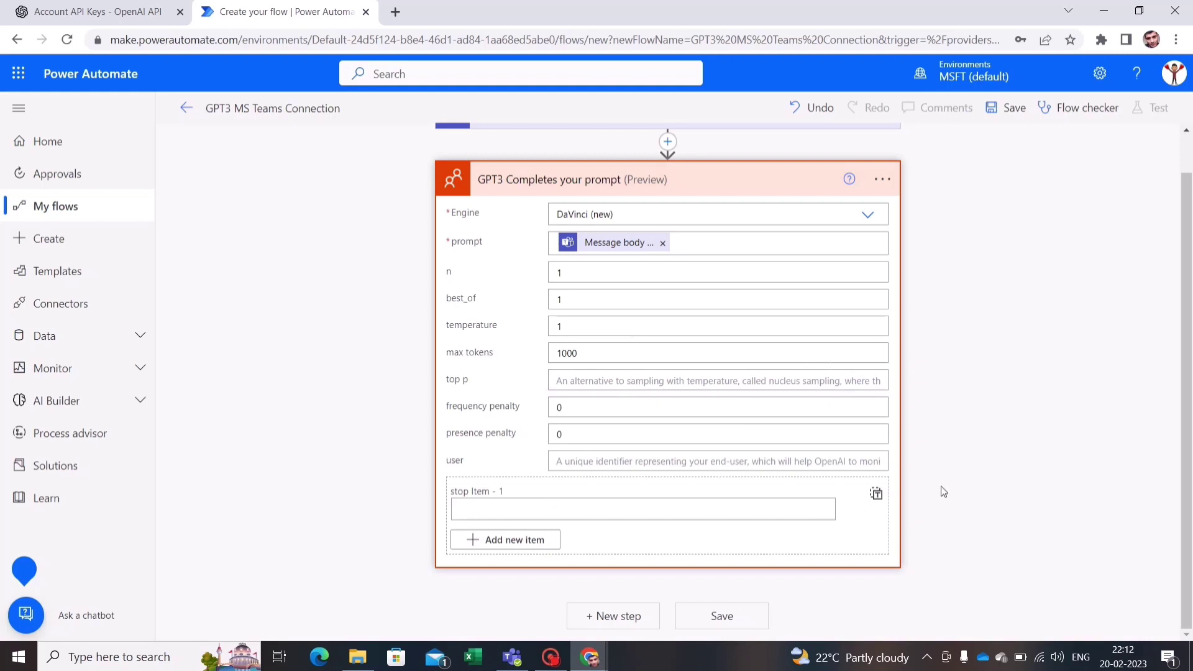
click(641, 616)
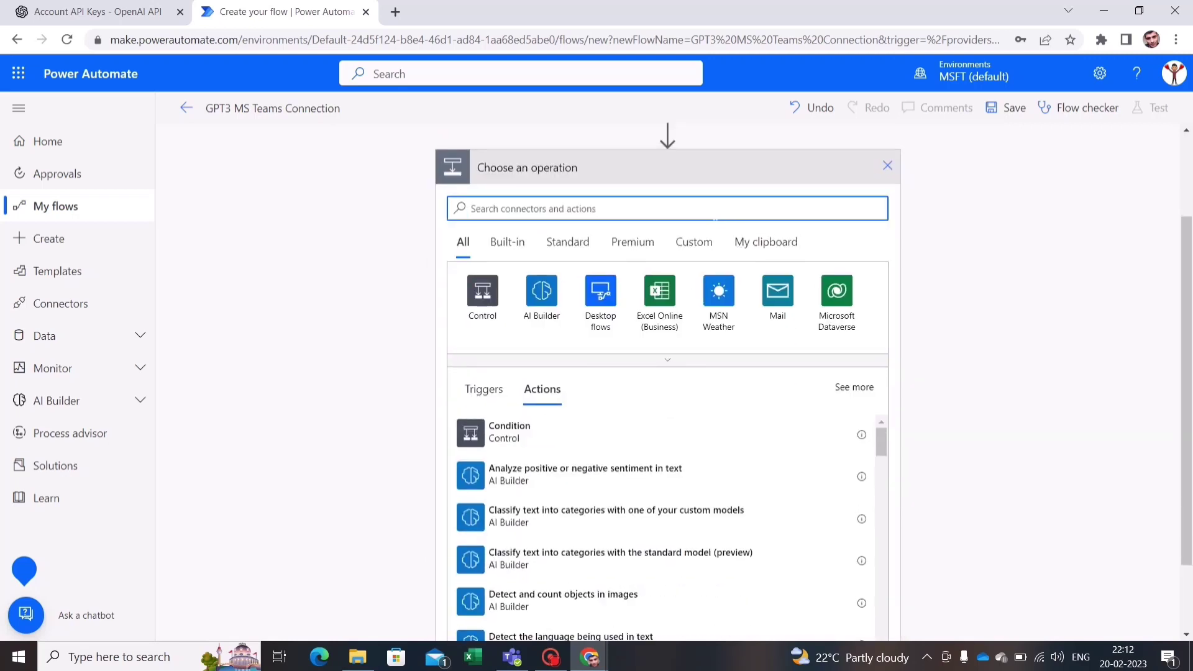
key(Caps_Lock)
text(Teams)
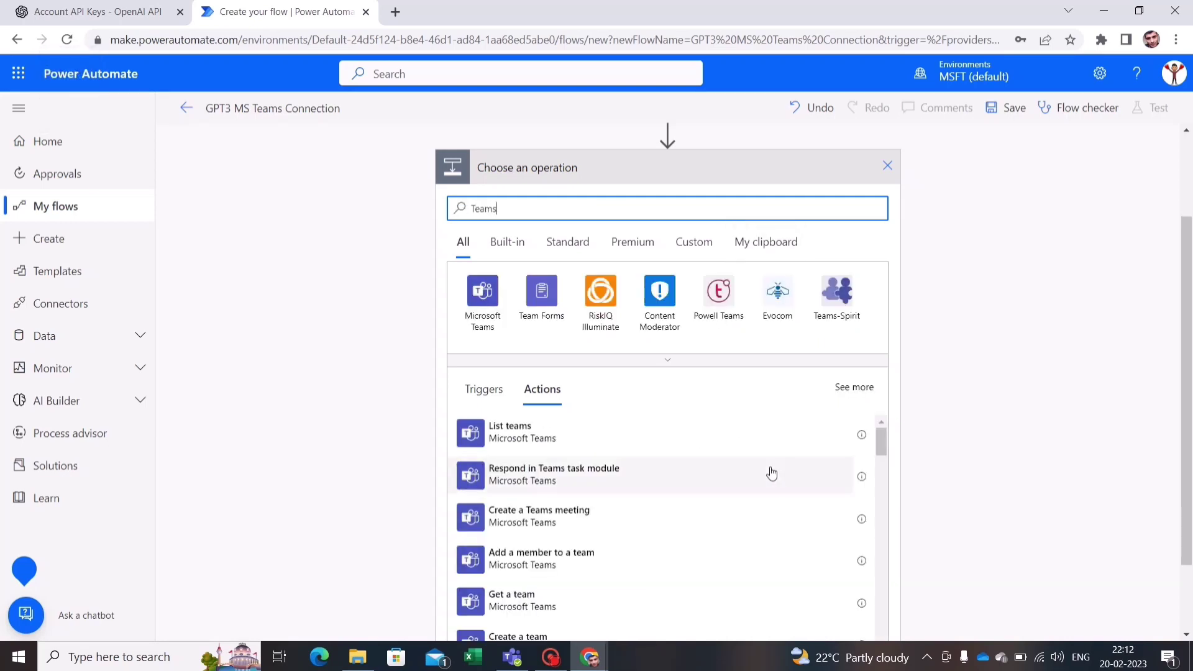
click(491, 297)
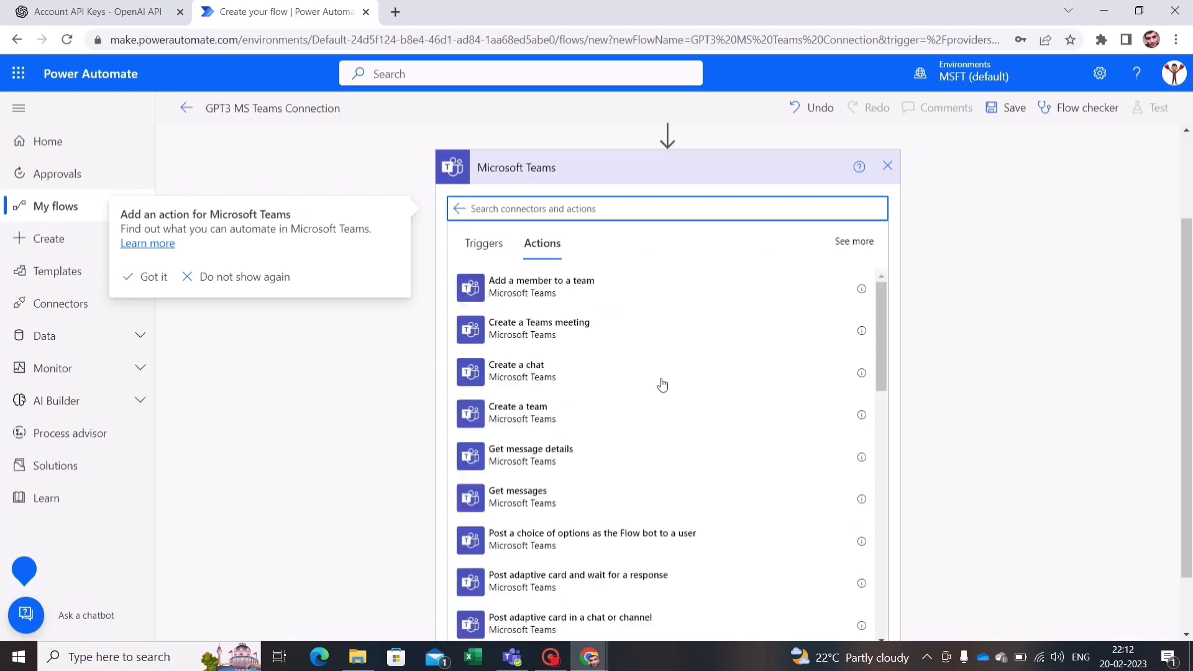
scroll(993, 341, down, 2)
scroll(647, 404, down, 3)
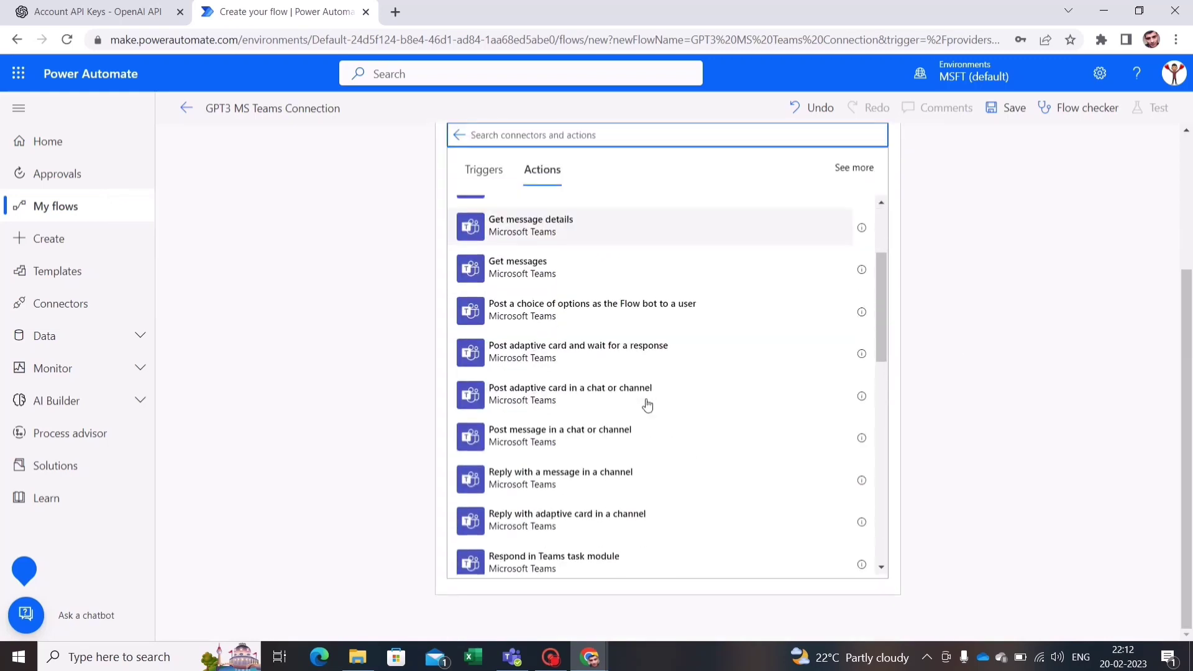
scroll(646, 407, down, 3)
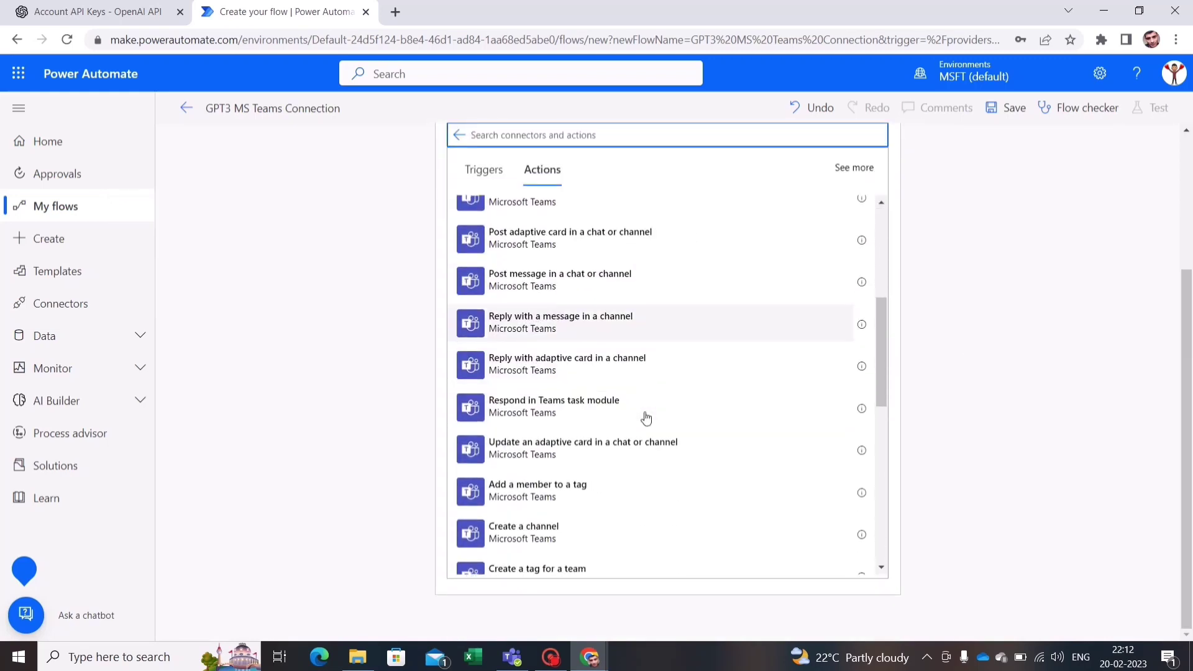
scroll(646, 417, down, 4)
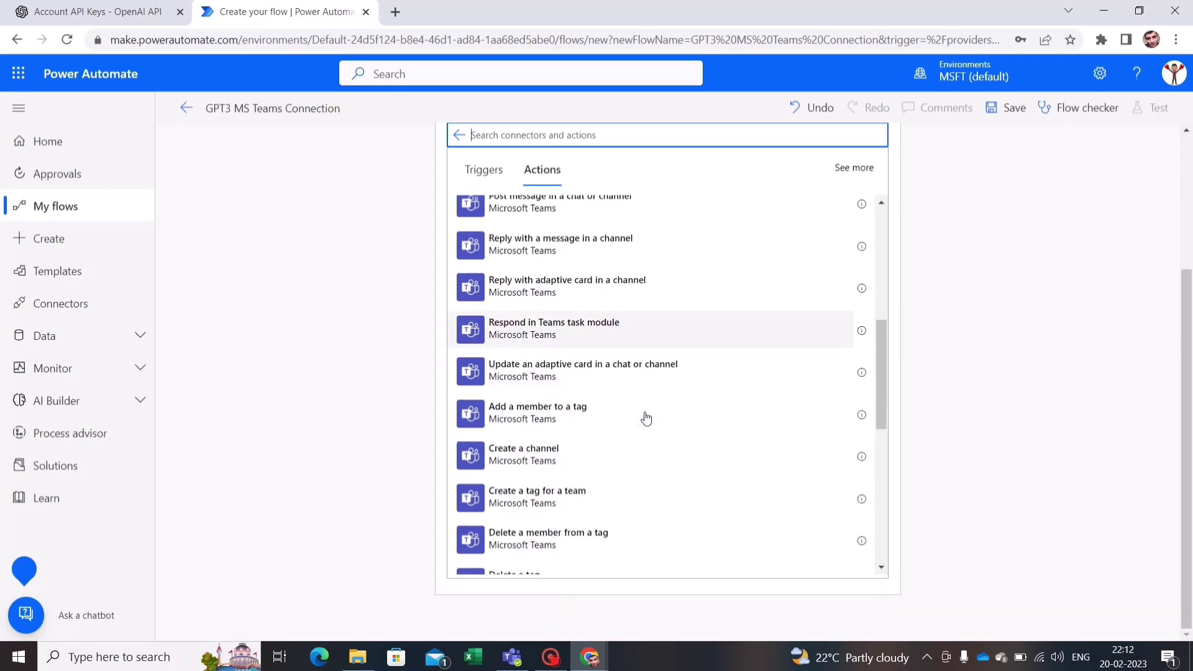
scroll(646, 418, down, 1)
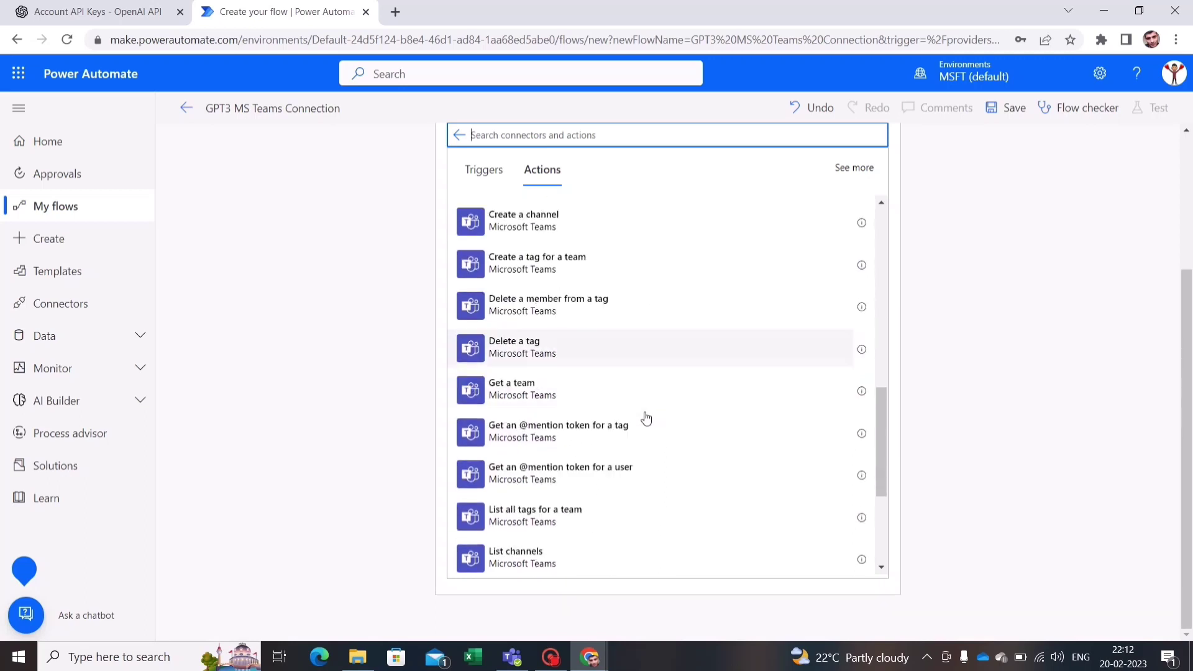
click(571, 480)
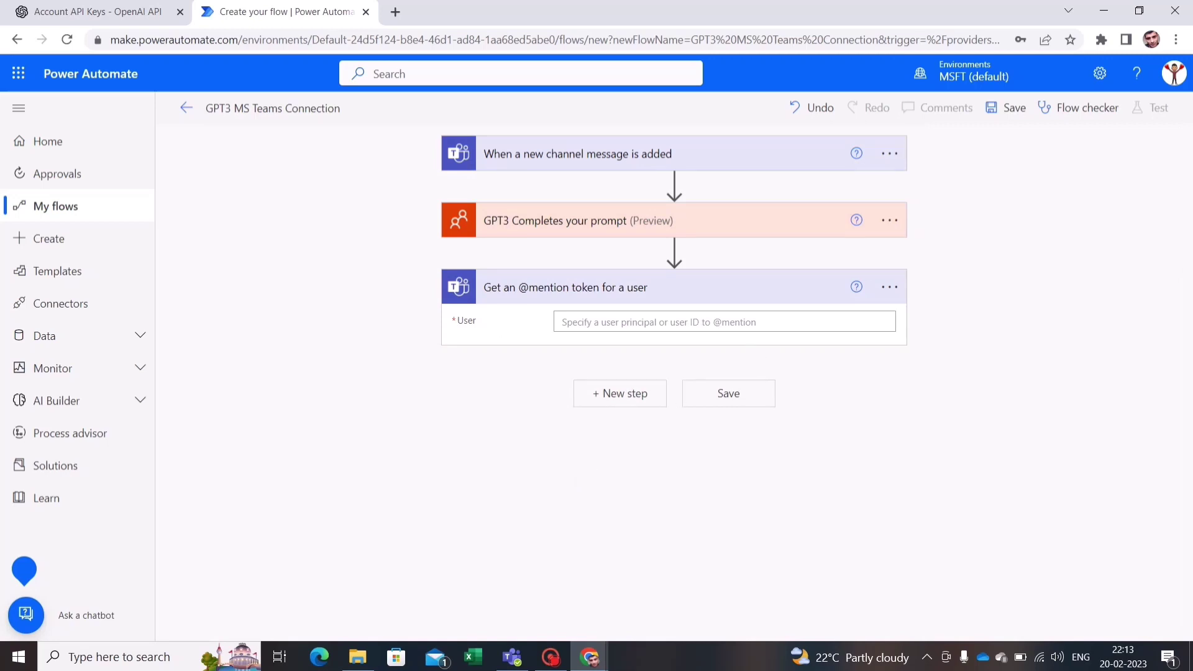
Step: Set the mention token's User to the trigger's Message from user id
click(628, 322)
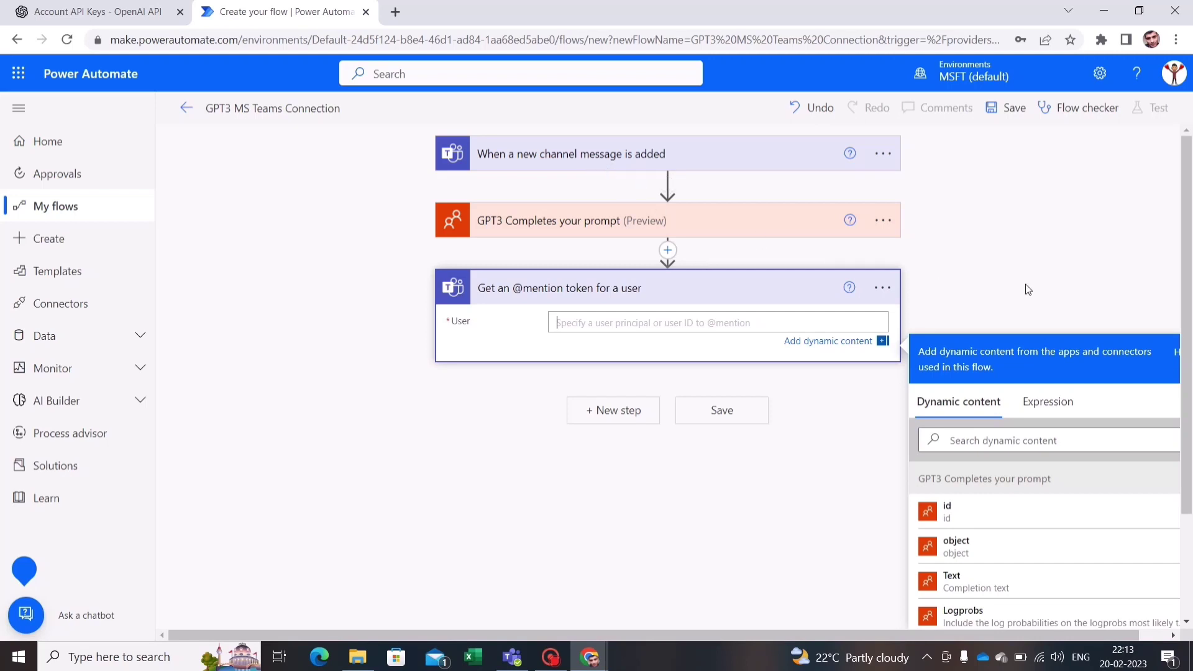
scroll(1012, 404, down, 6)
scroll(1007, 467, down, 2)
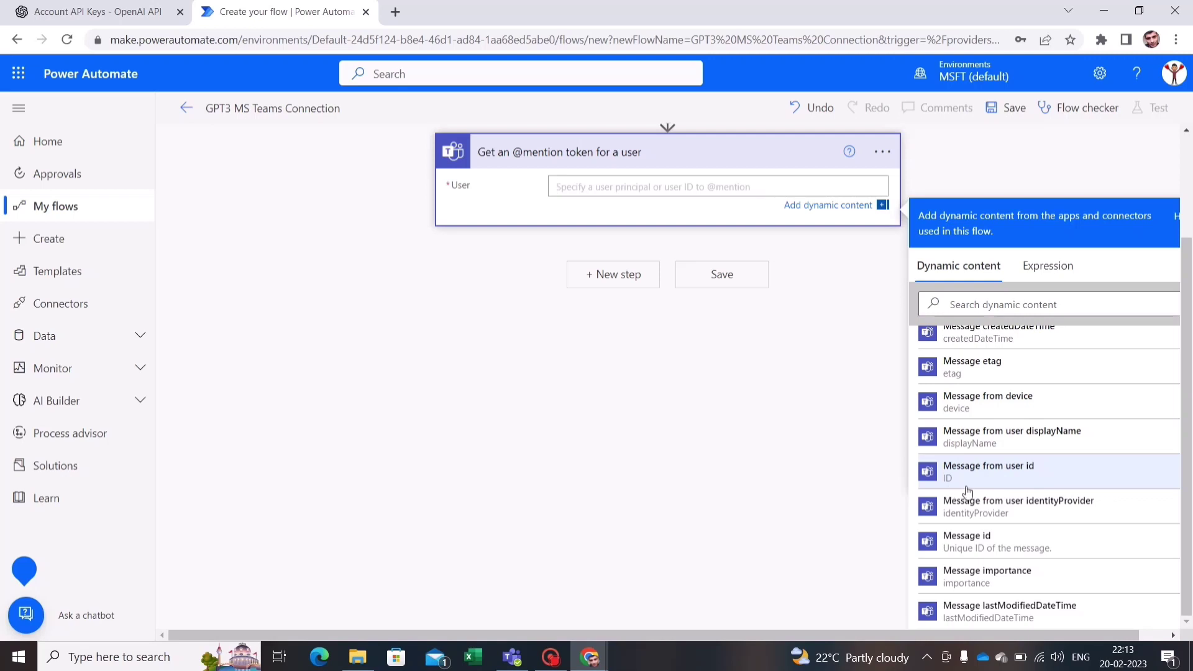
click(1008, 472)
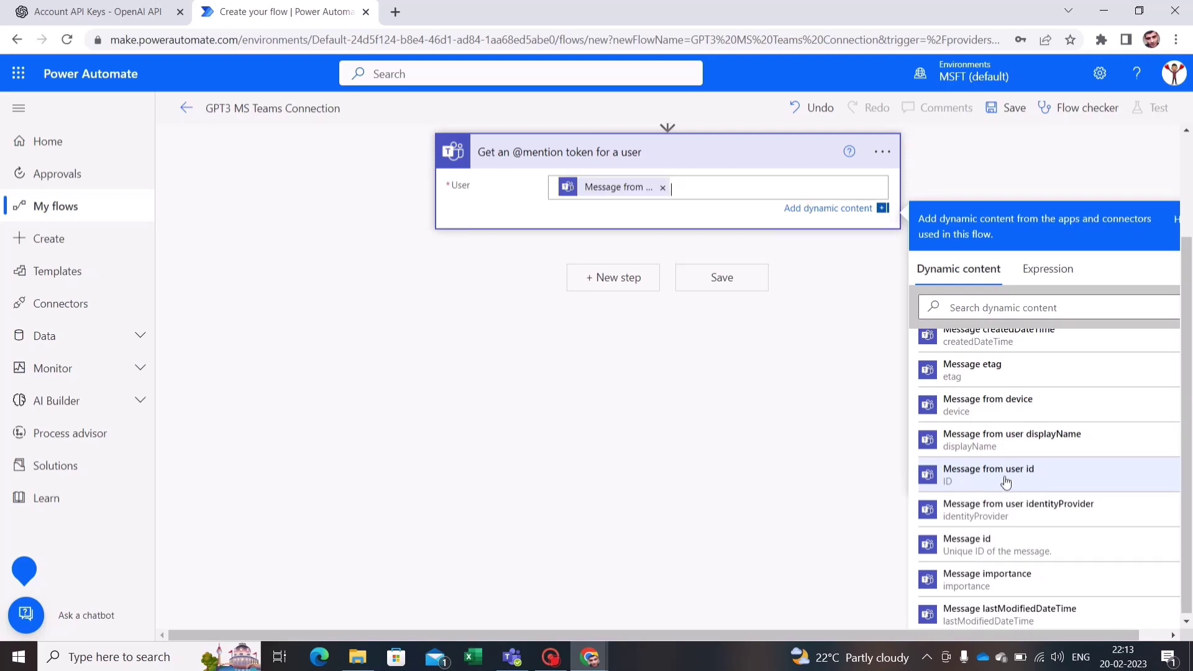
Step: Search 'teams' and add the Microsoft Teams 'Reply with a message in a channel' action
click(624, 275)
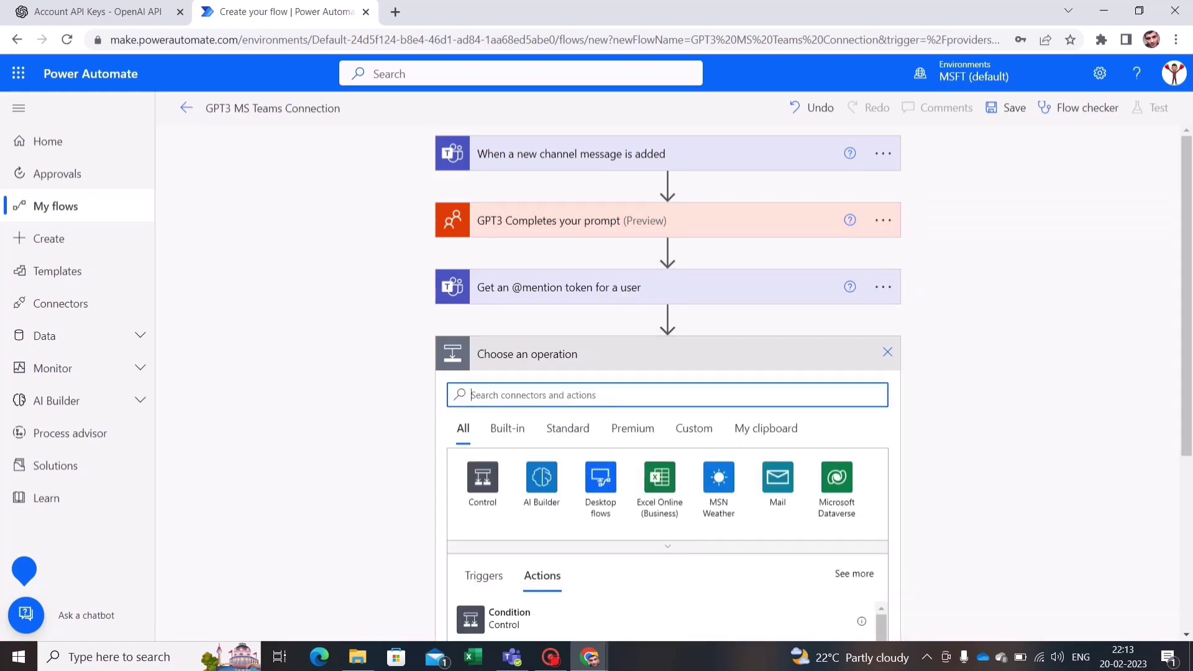
text(teams)
scroll(1000, 335, down, 3)
scroll(906, 390, down, 1)
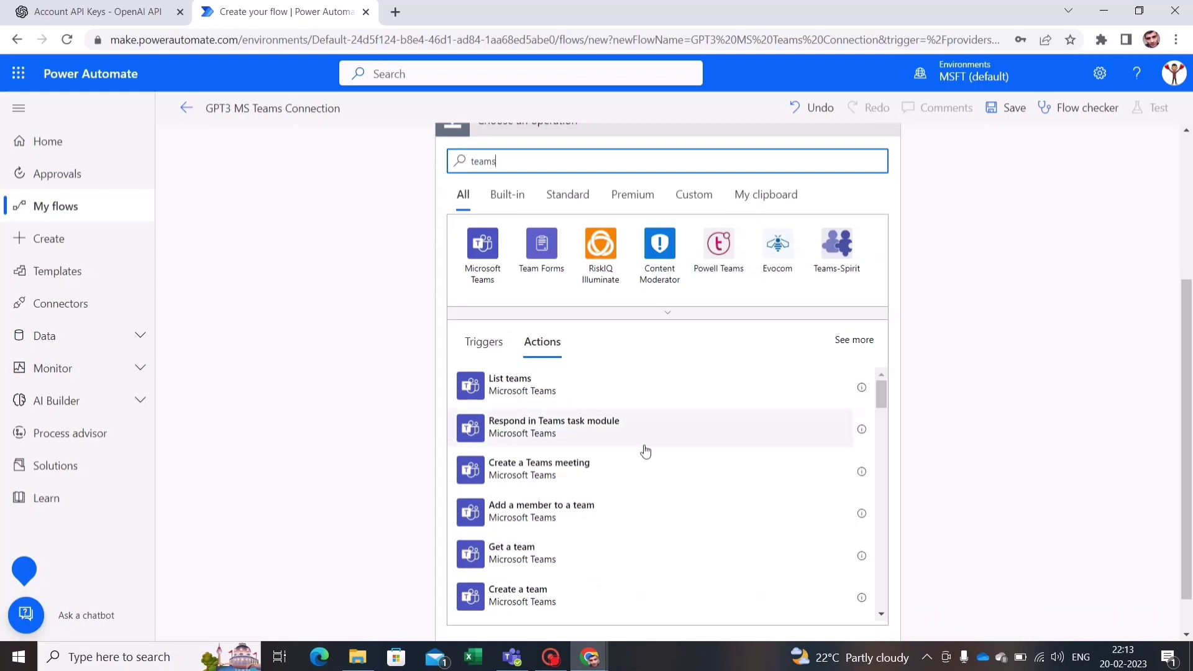
click(494, 258)
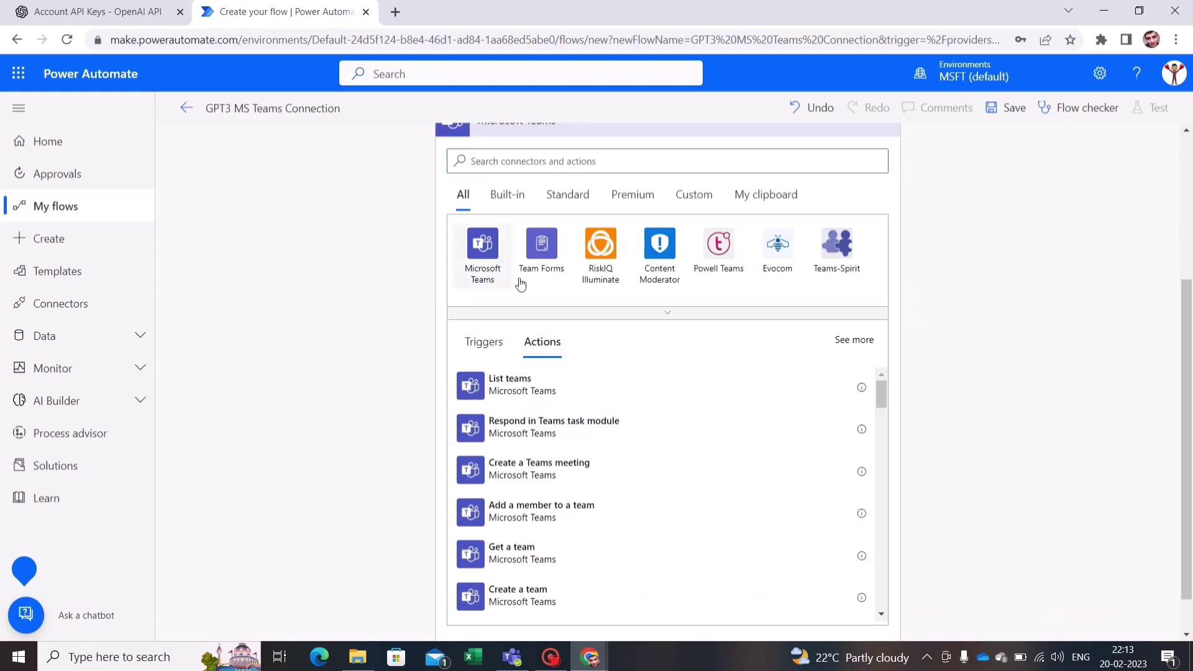
scroll(733, 410, down, 2)
scroll(733, 410, down, 3)
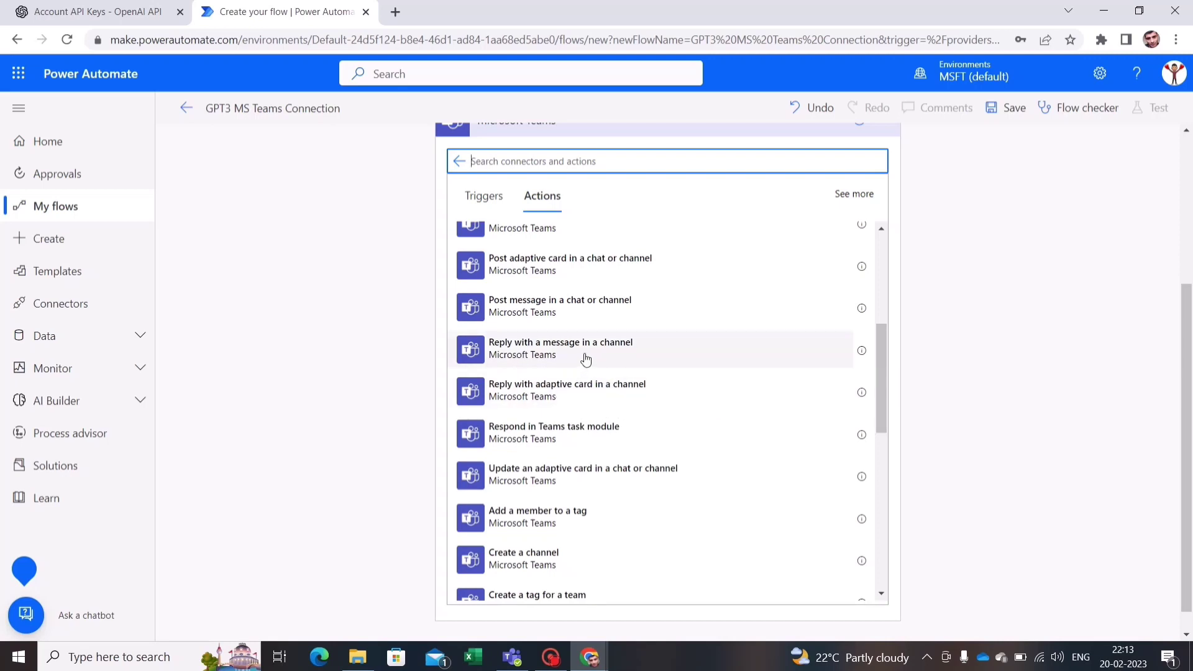
click(585, 359)
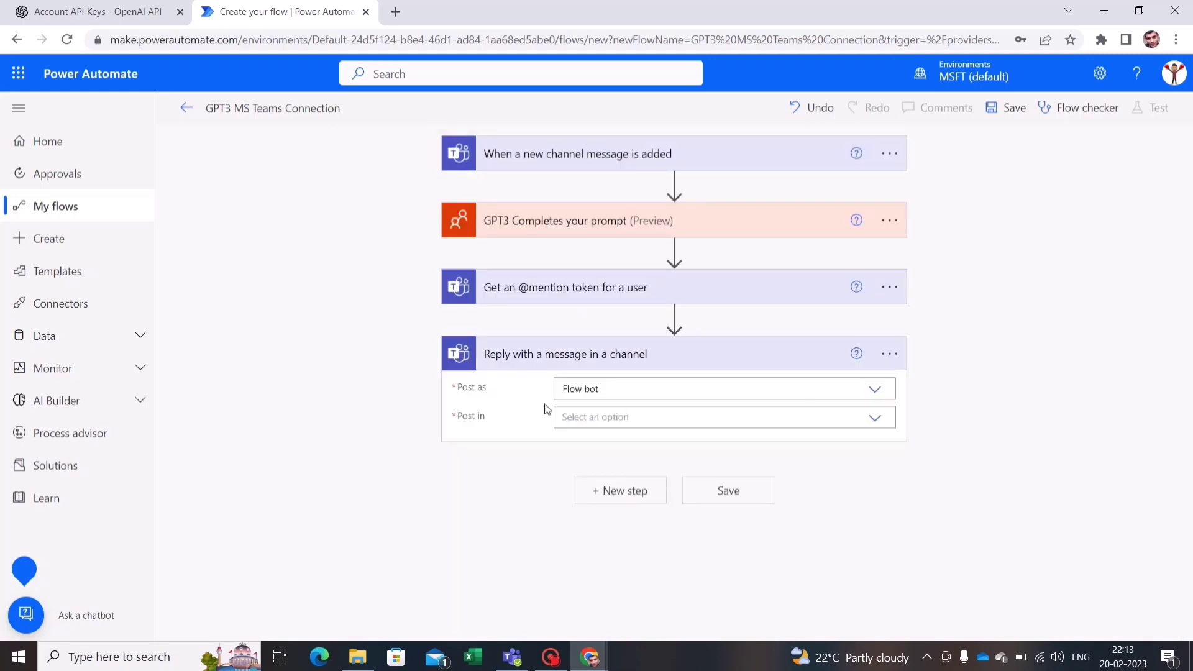
Step: Set the reply to post as Flow bot in a Channel
click(869, 401)
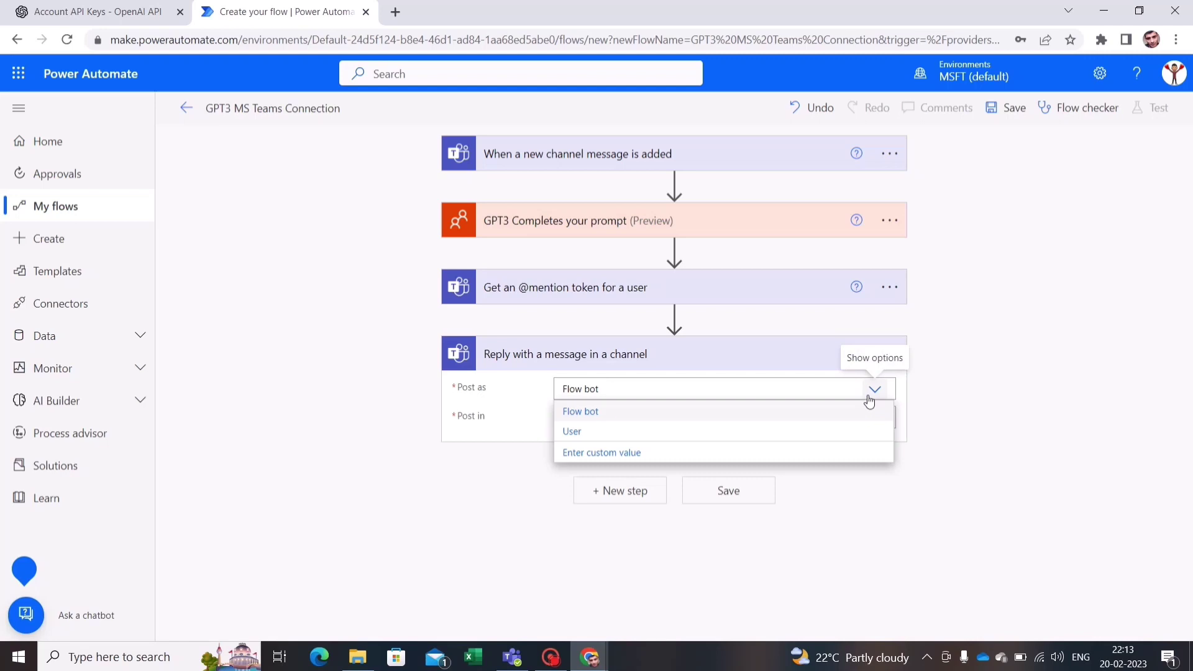
click(595, 419)
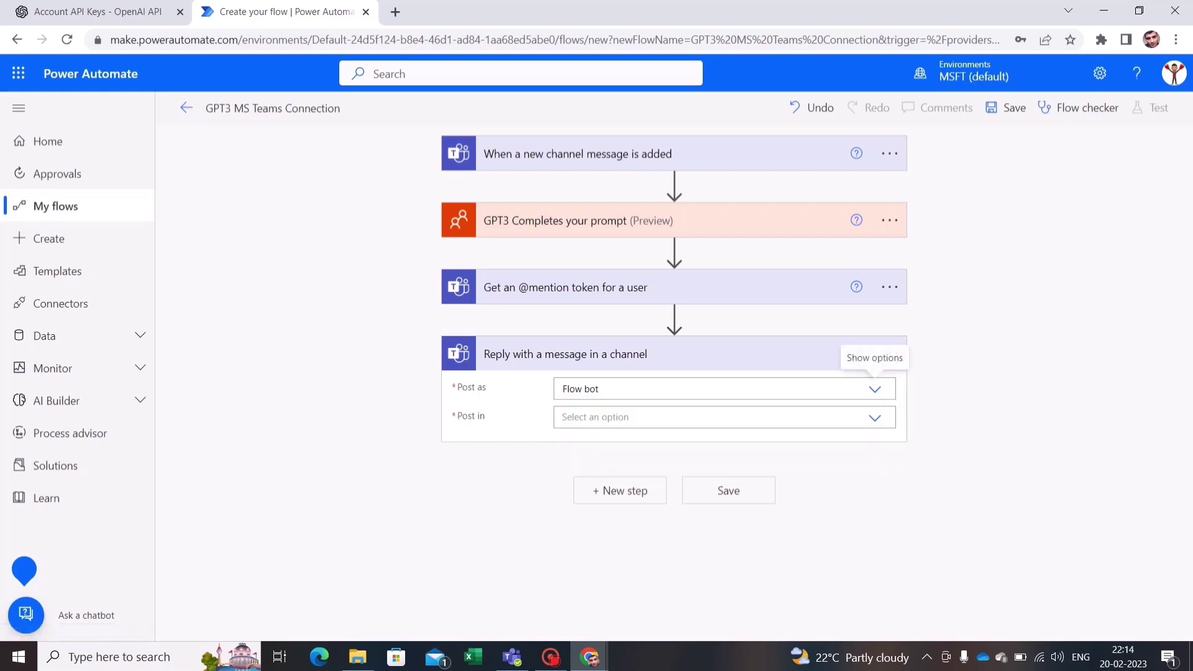
click(868, 430)
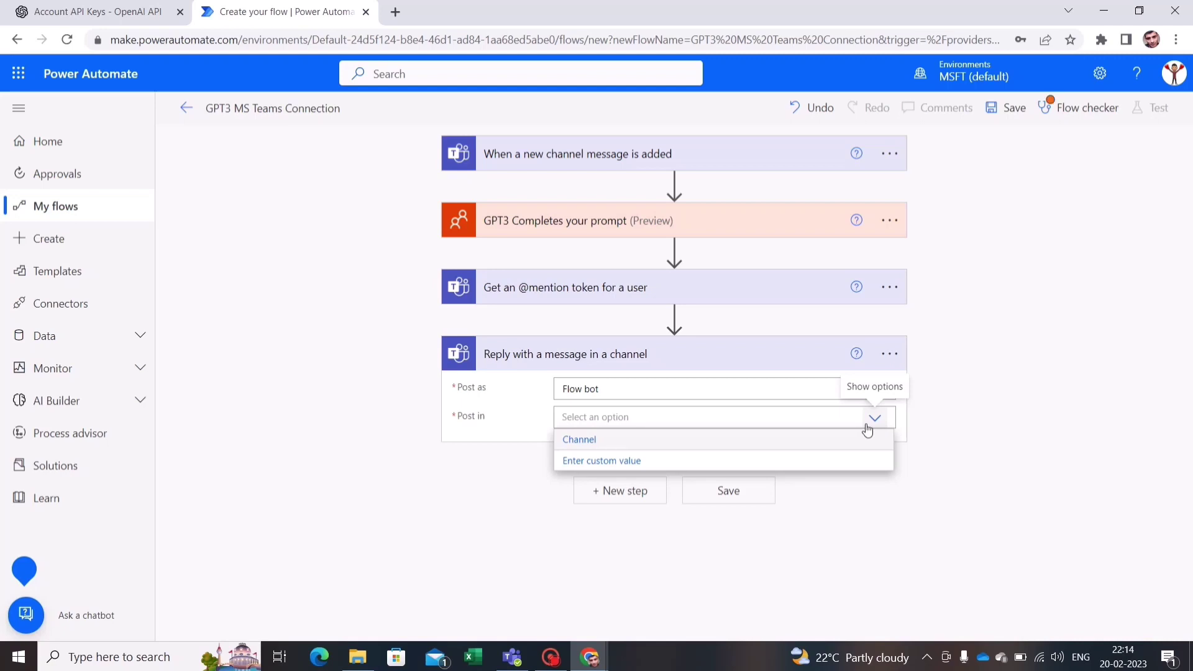
click(736, 441)
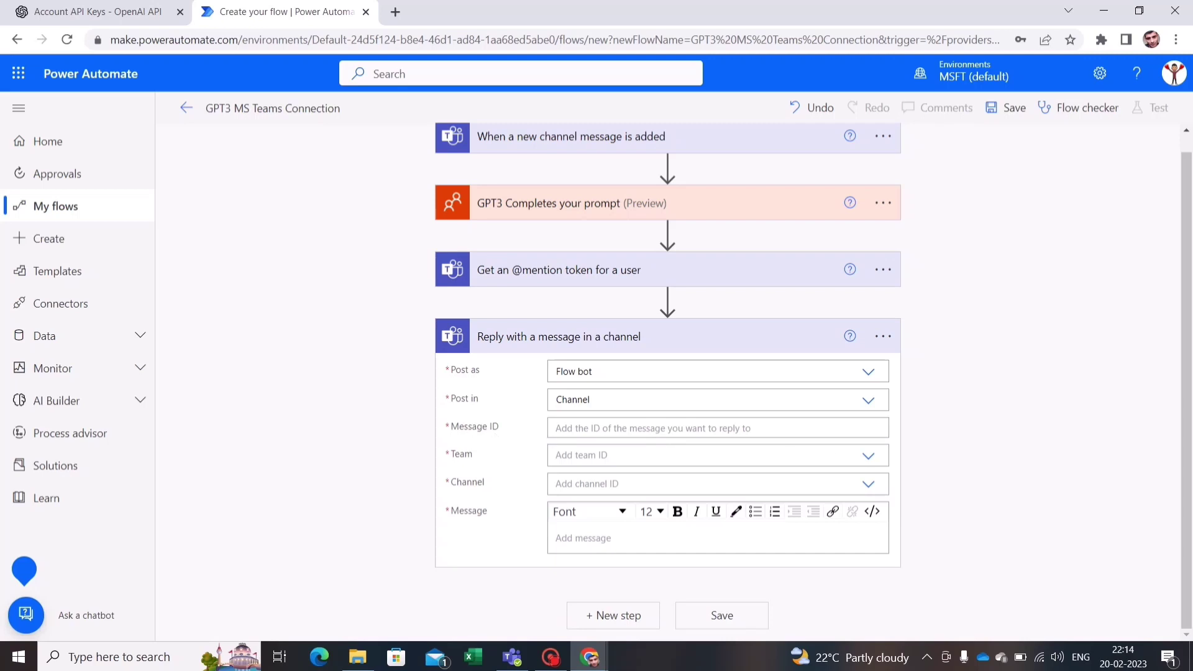
Step: Set Message ID to the dynamic 'Message id' of the triggering message
click(621, 428)
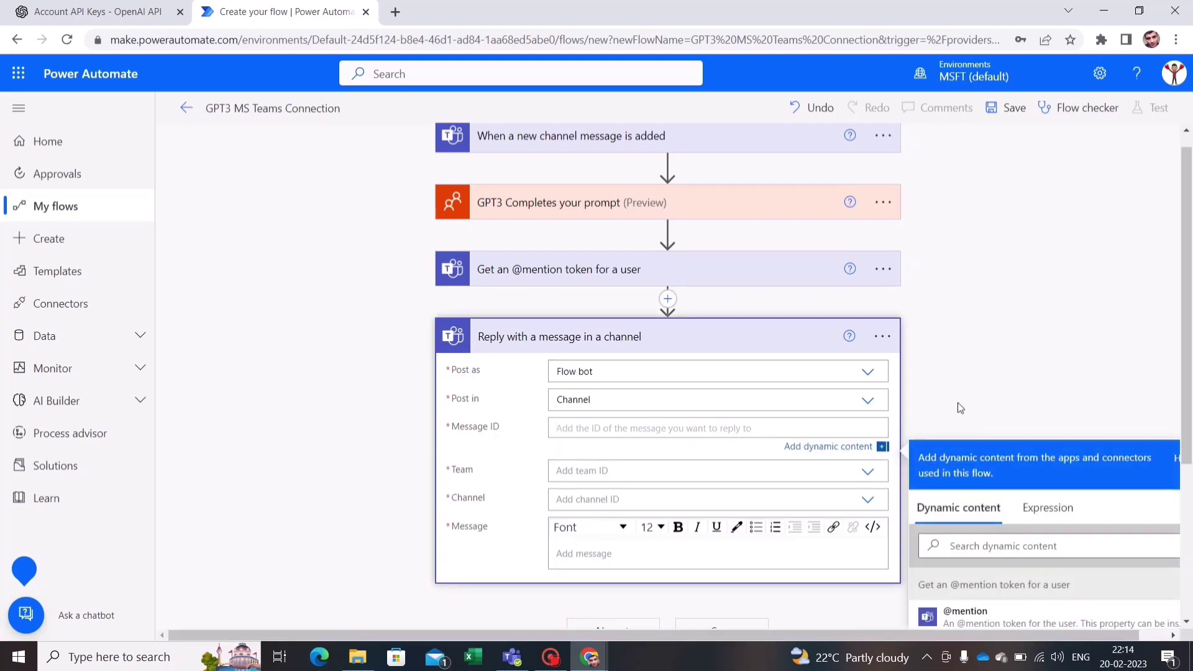
scroll(995, 392, down, 3)
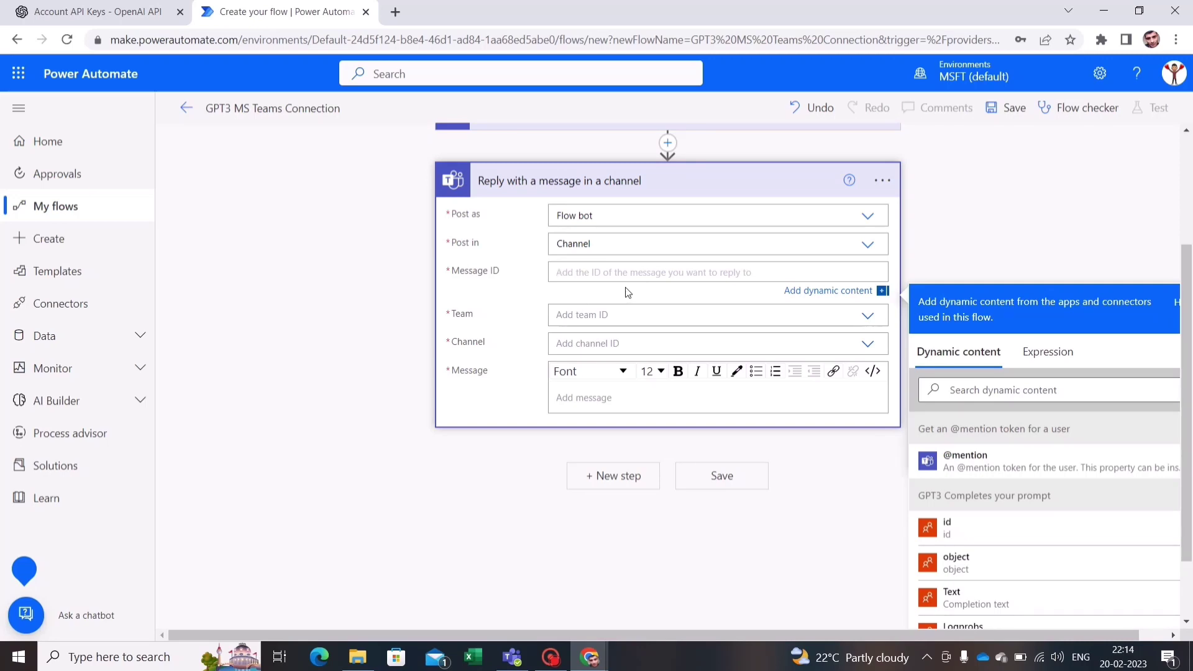
scroll(1011, 458, down, 5)
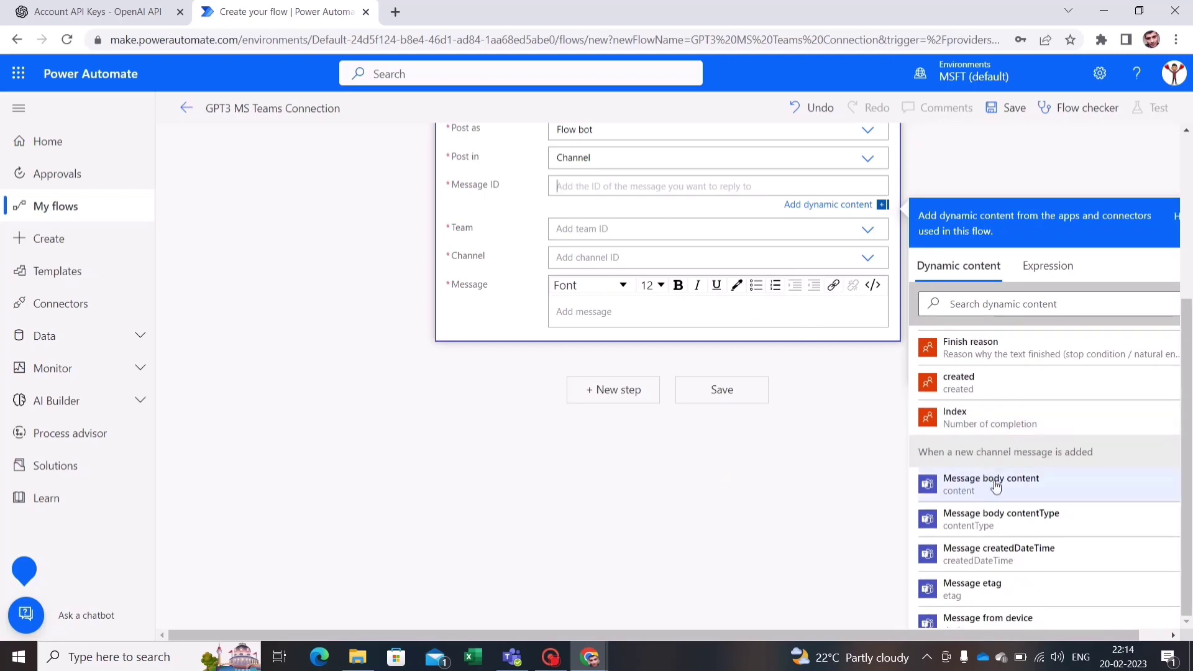
scroll(1053, 527, down, 3)
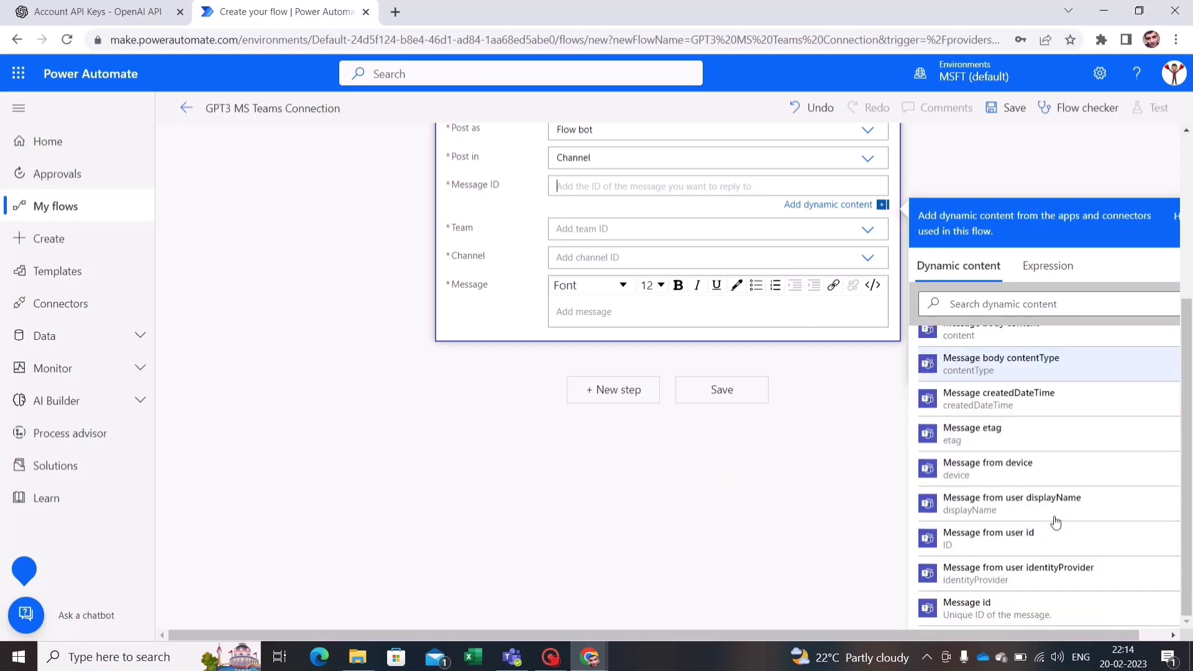
scroll(1055, 522, down, 1)
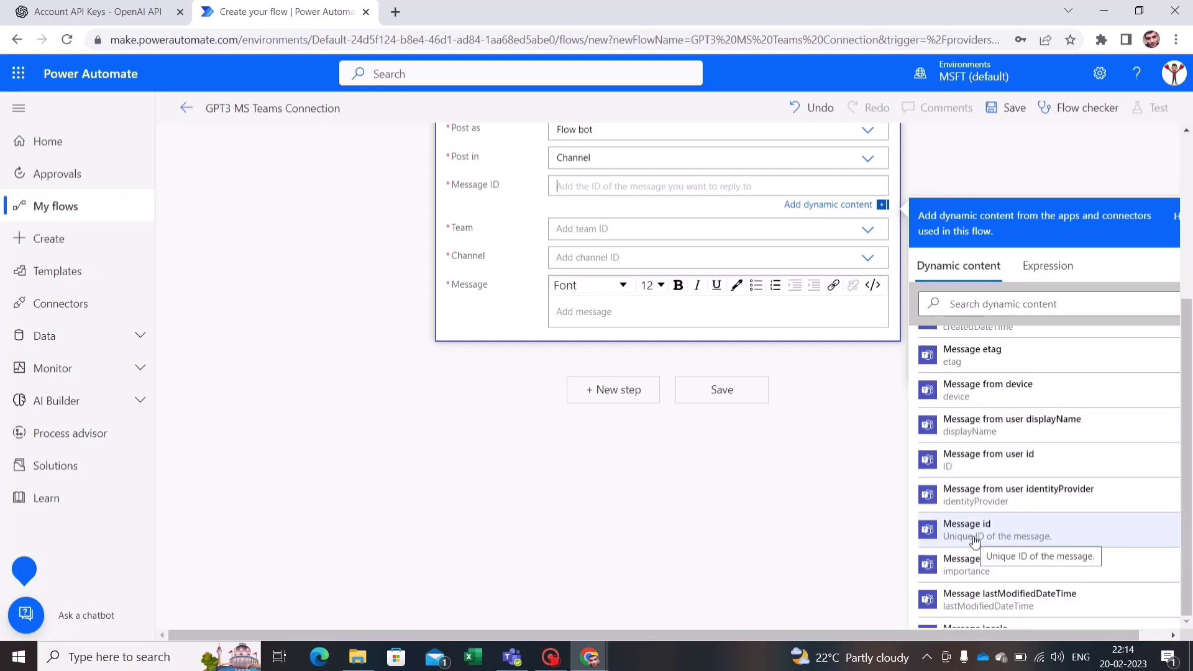
click(974, 533)
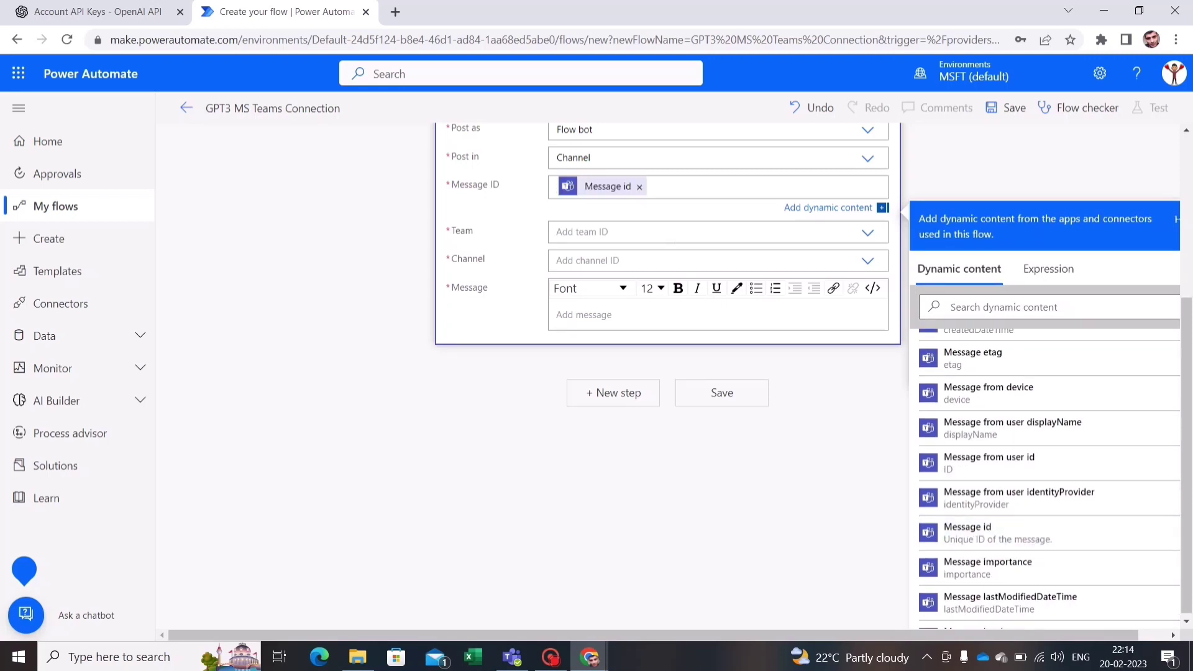
Step: Target the SharePoint Power Automate Desktop team's General channel
click(652, 232)
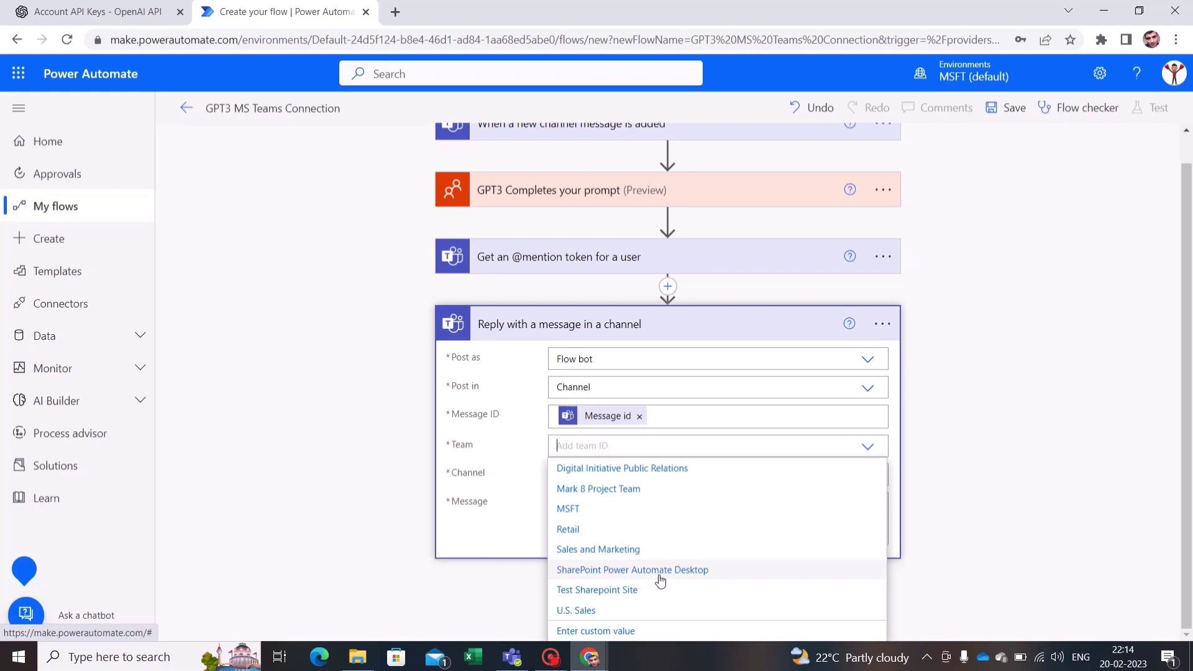
click(682, 579)
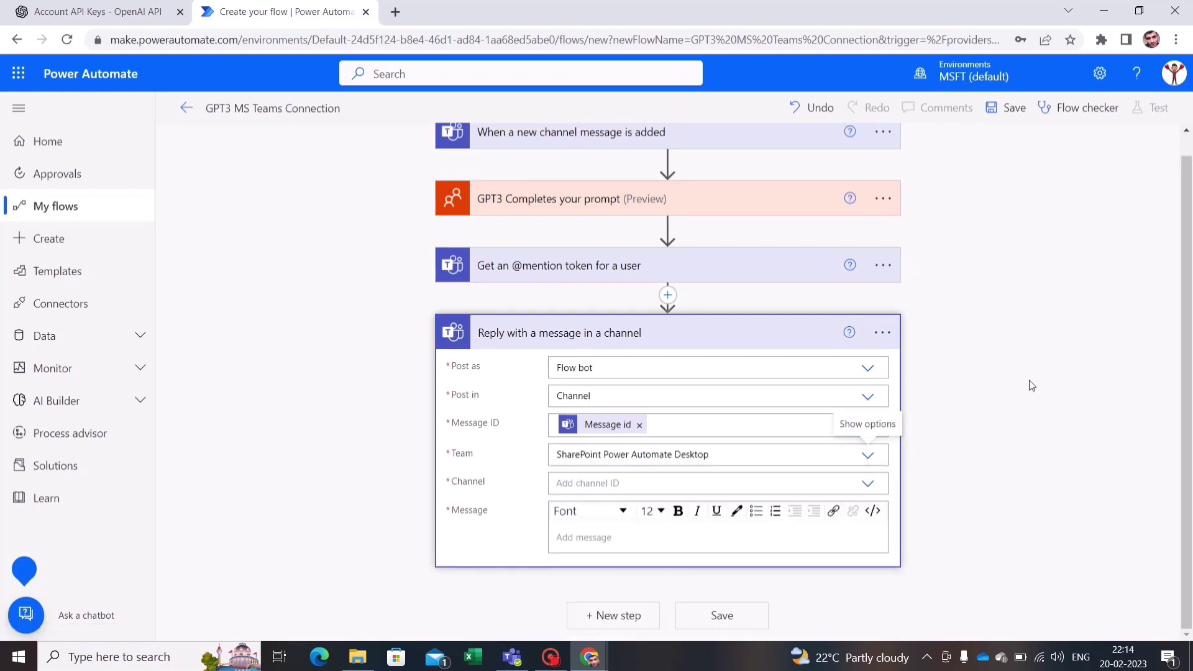
click(867, 483)
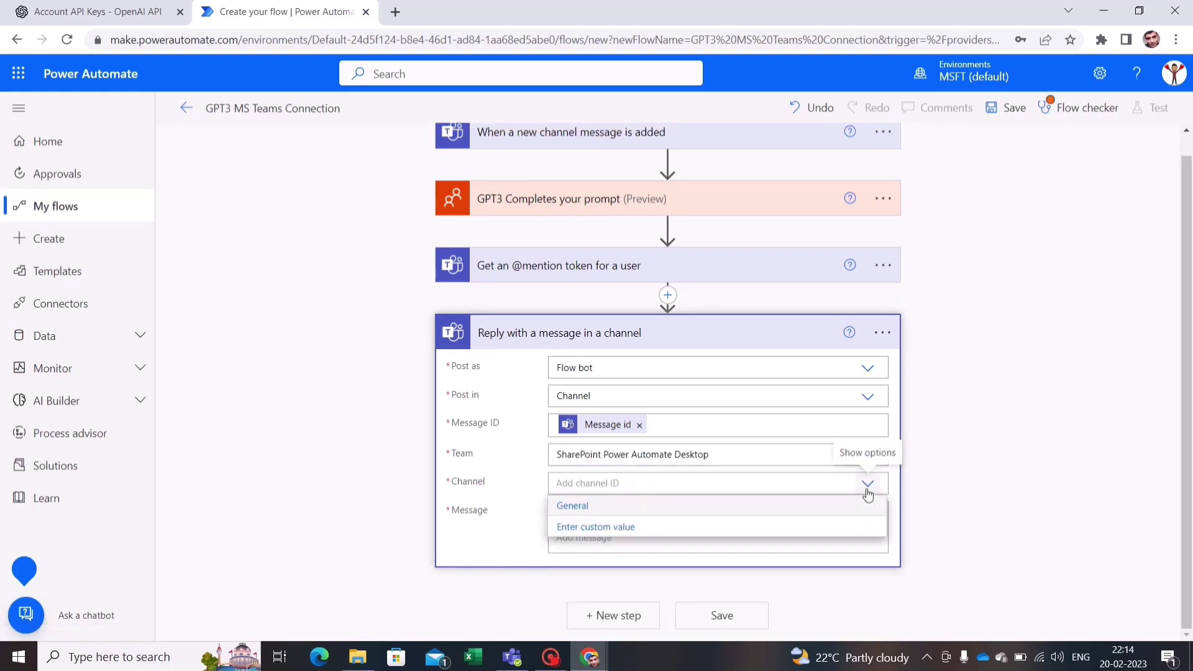
click(667, 507)
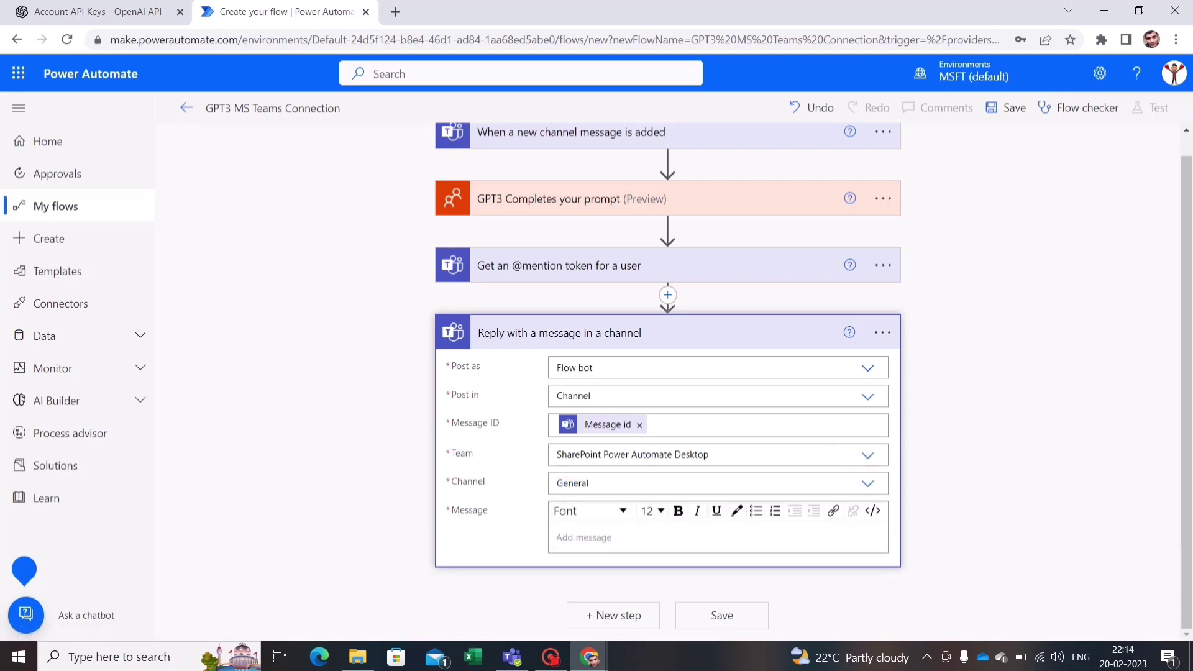
click(562, 536)
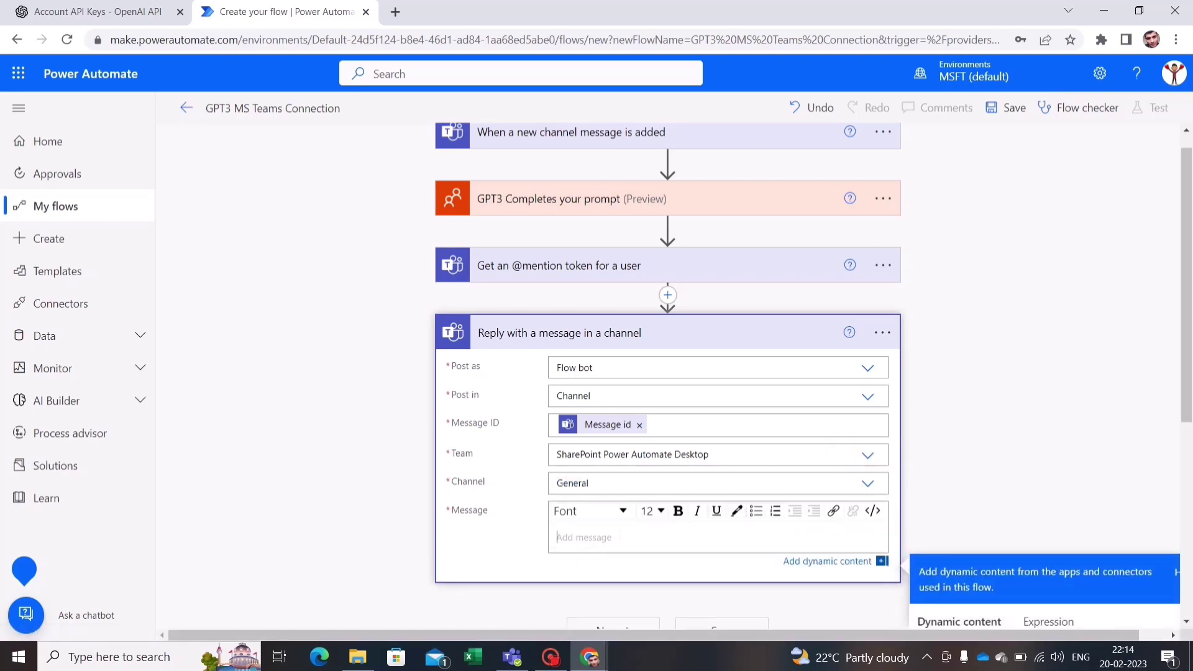
key(Caps_Lock)
text(Hey)
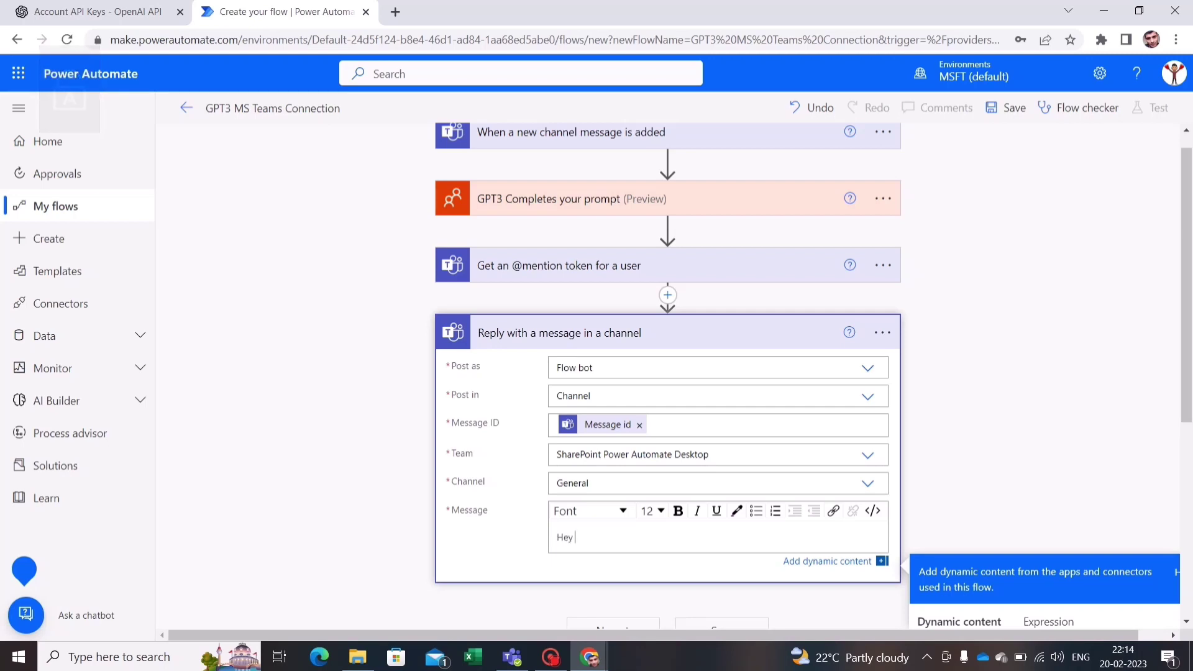
scroll(1123, 453, down, 4)
click(994, 500)
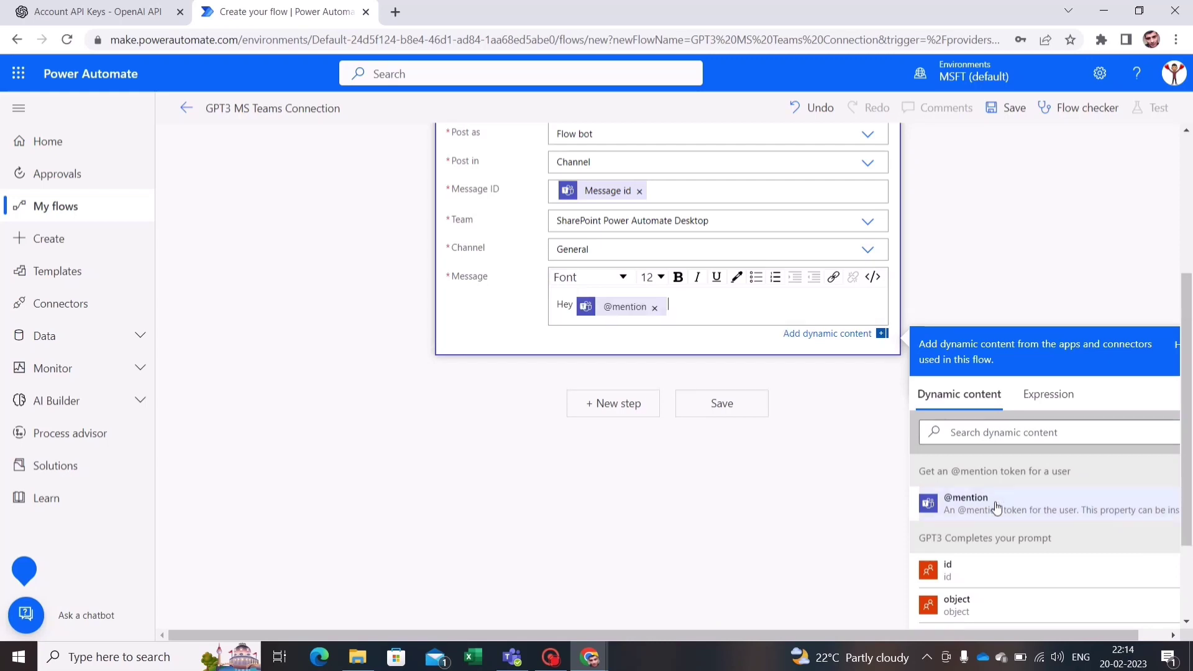
click(707, 324)
Step: Append ', Here is your answer from GPT3:' and the dynamic GPT3 completion Text
key(Caps_Lock)
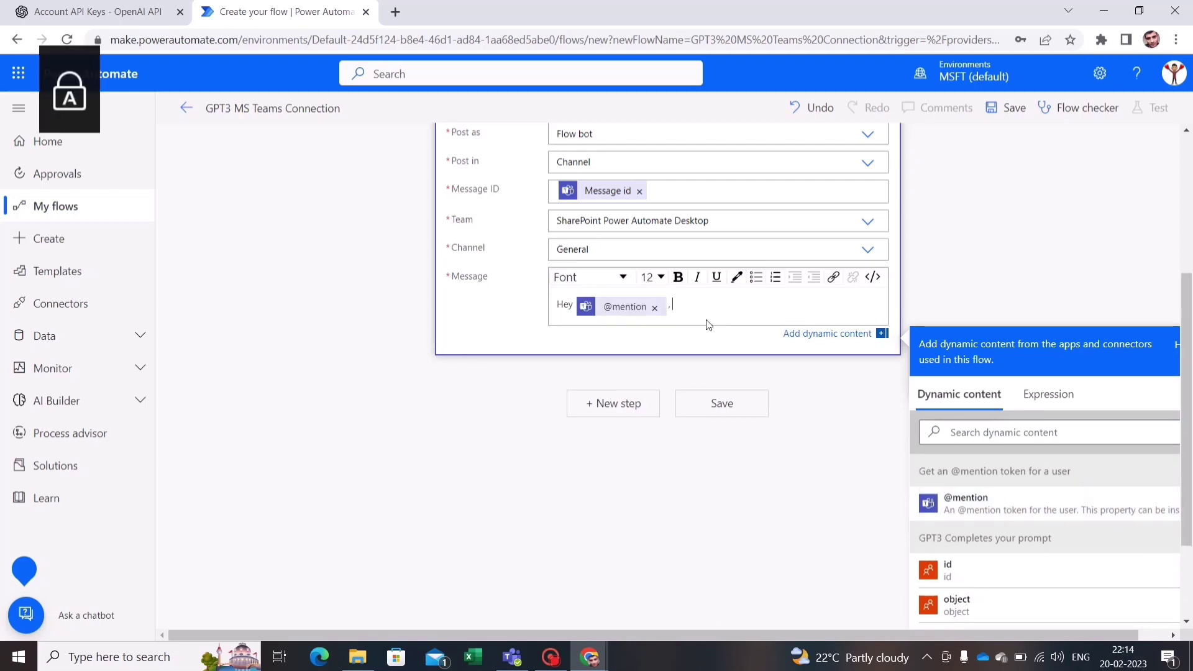
text(,)
key(Caps_Lock)
text(Here)
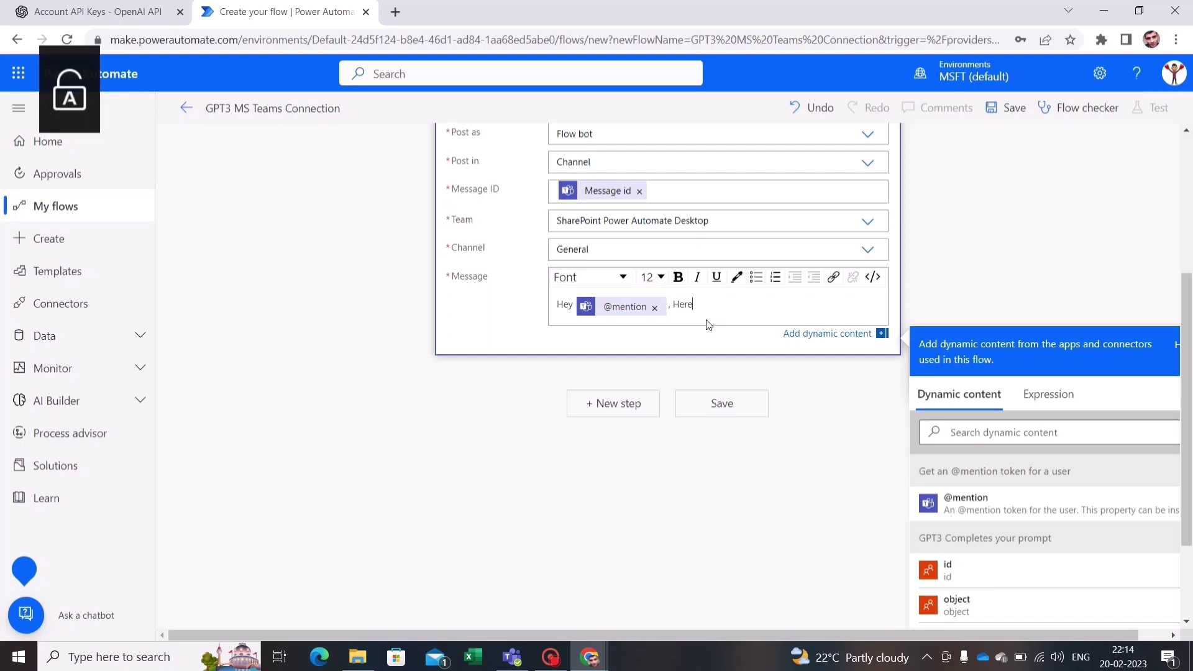
text( is yo)
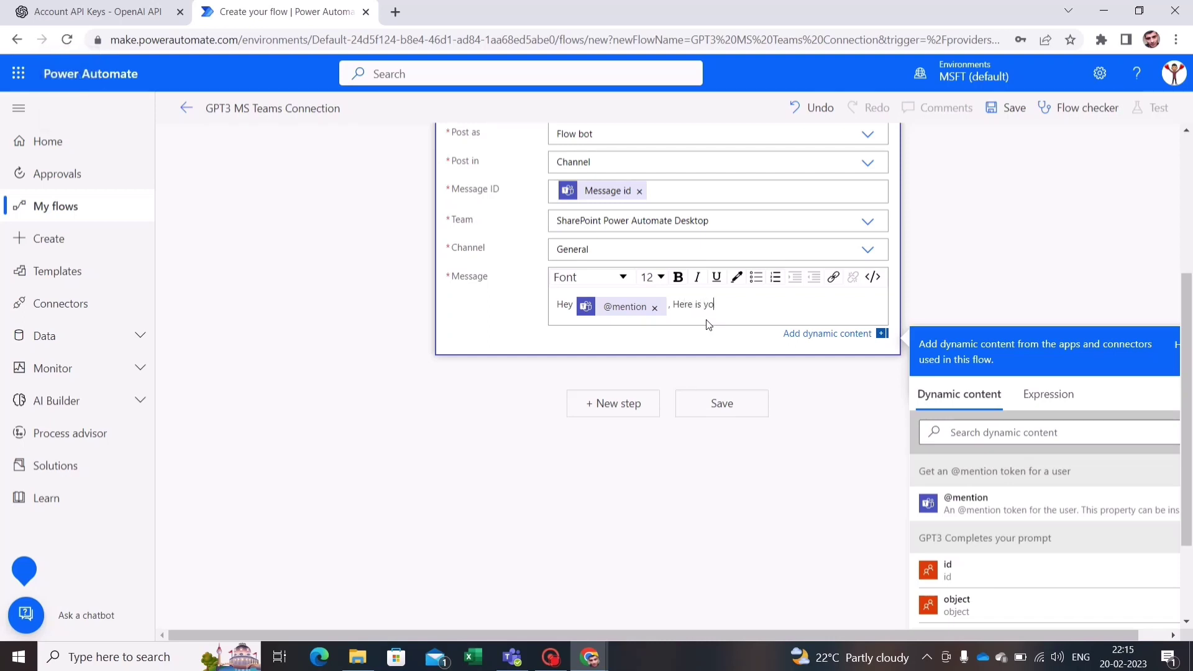
text(ur answer from)
key(Caps_Lock)
text(G)
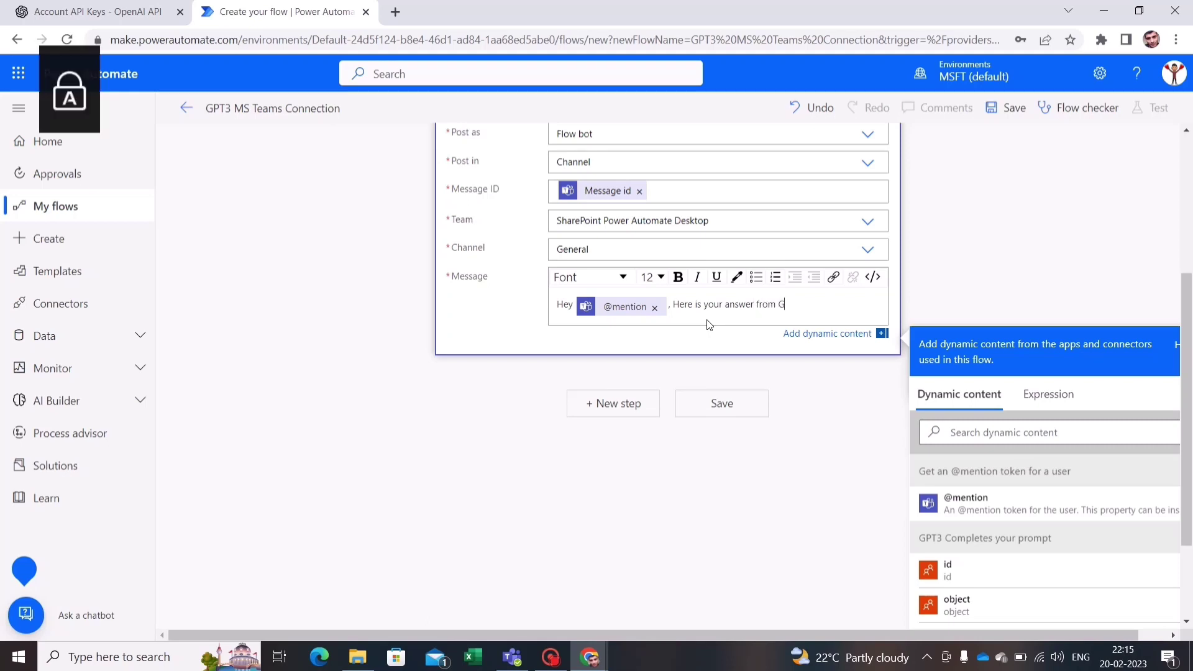
text(PT3)
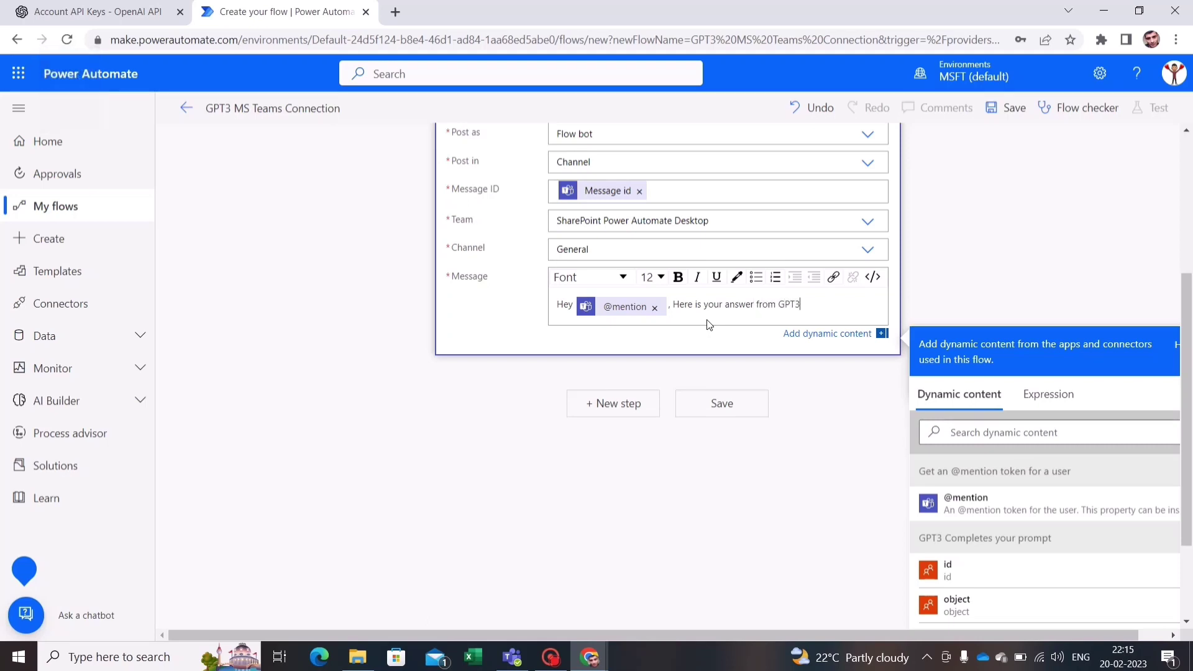
text(:)
scroll(1072, 355, down, 1)
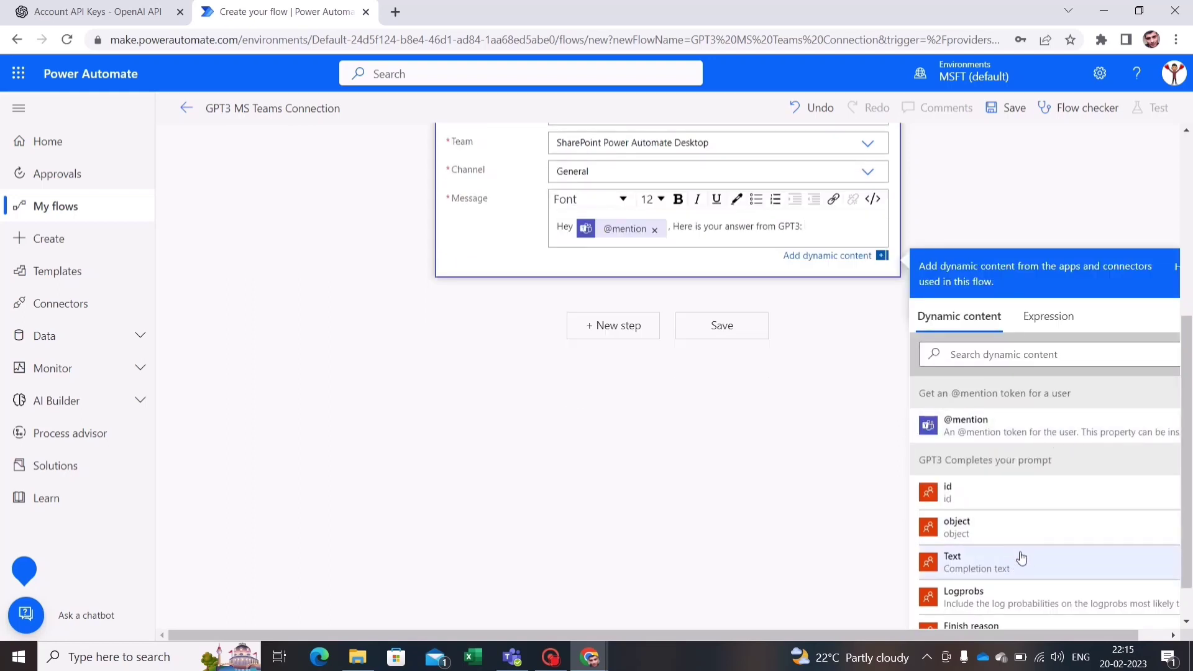
click(981, 572)
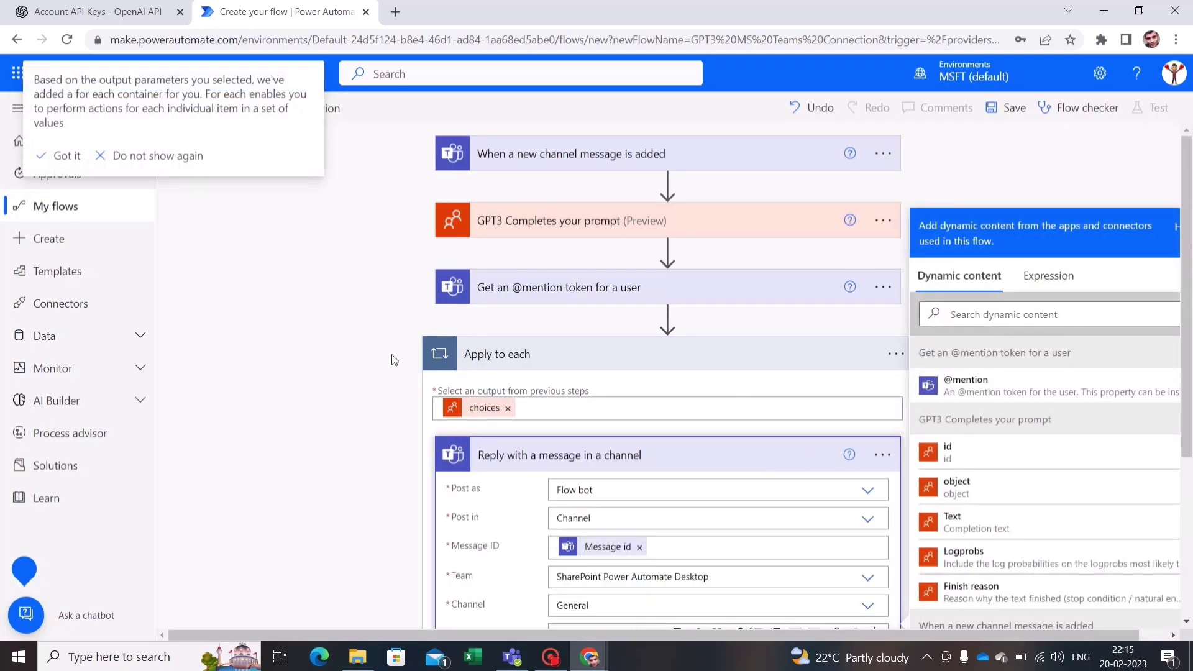
Step: Dismiss the Apply to each tip, review the GPT3 prompt settings, and save the flow
click(335, 342)
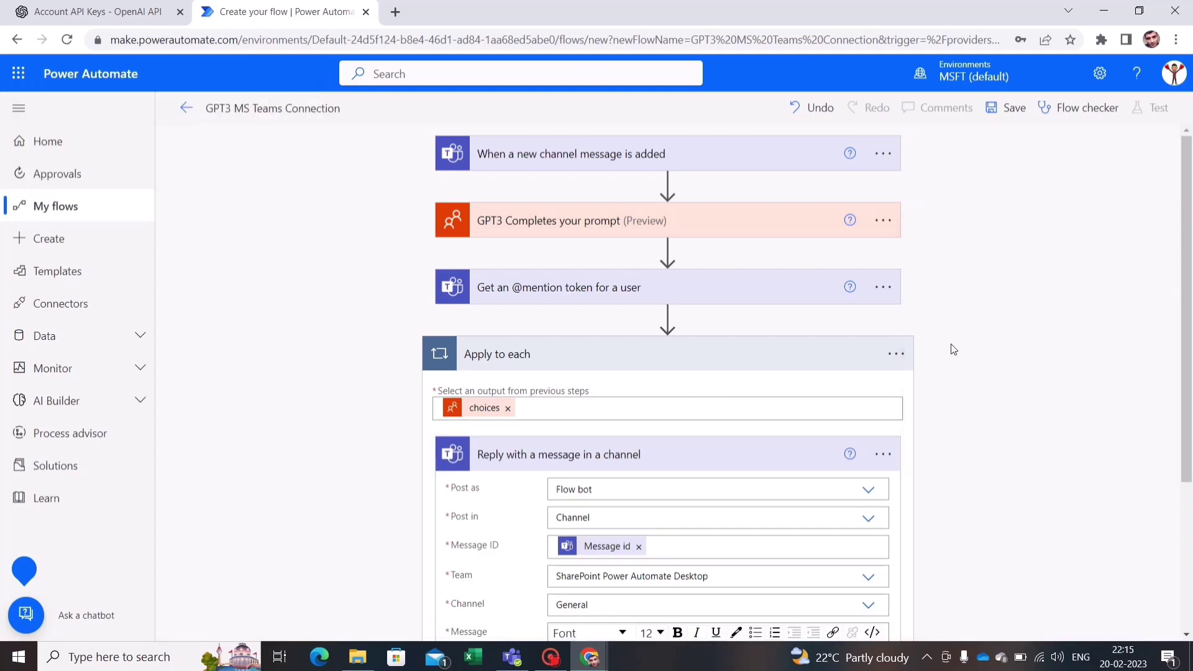
scroll(953, 349, down, 1)
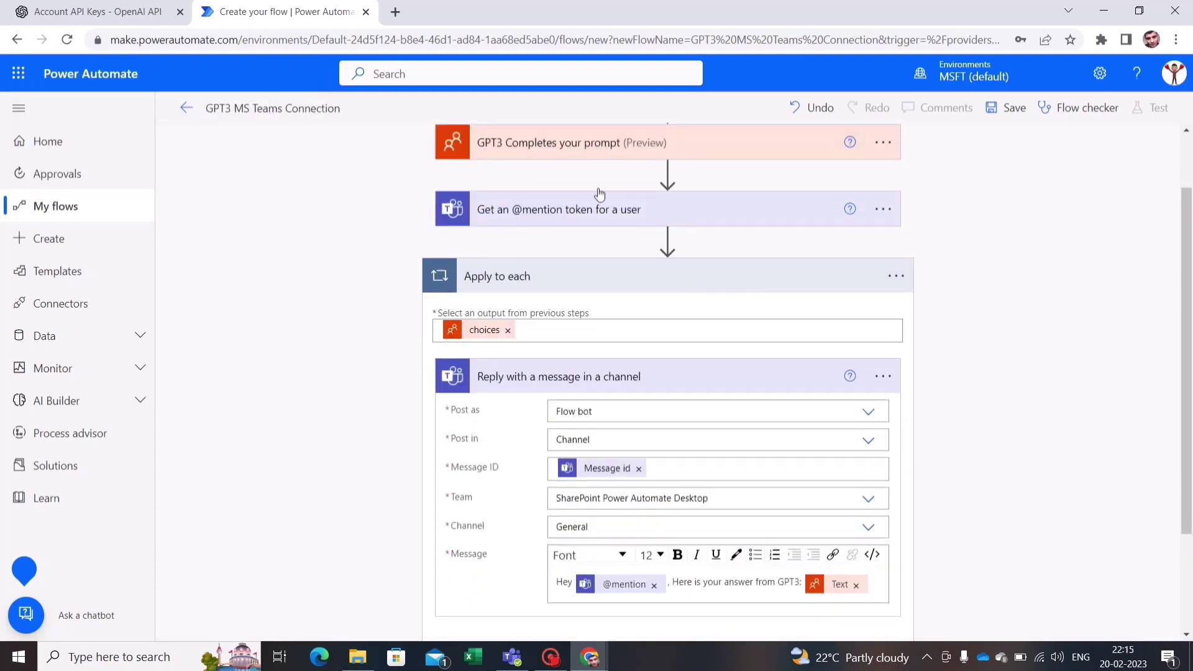
click(564, 145)
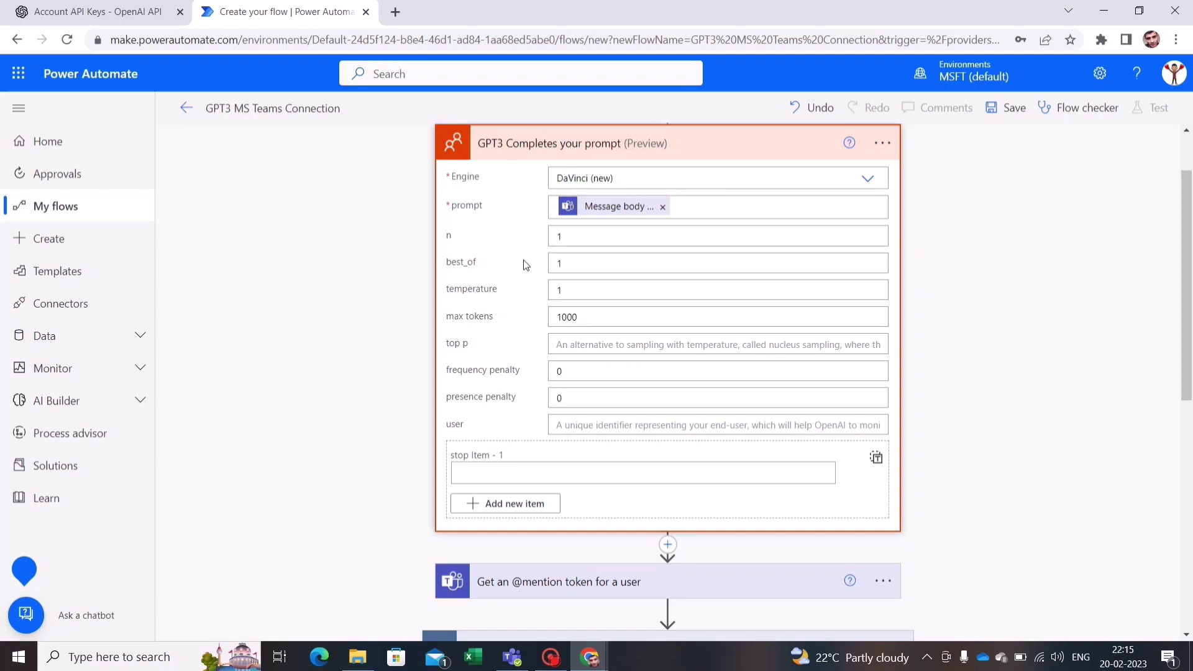
scroll(993, 363, down, 6)
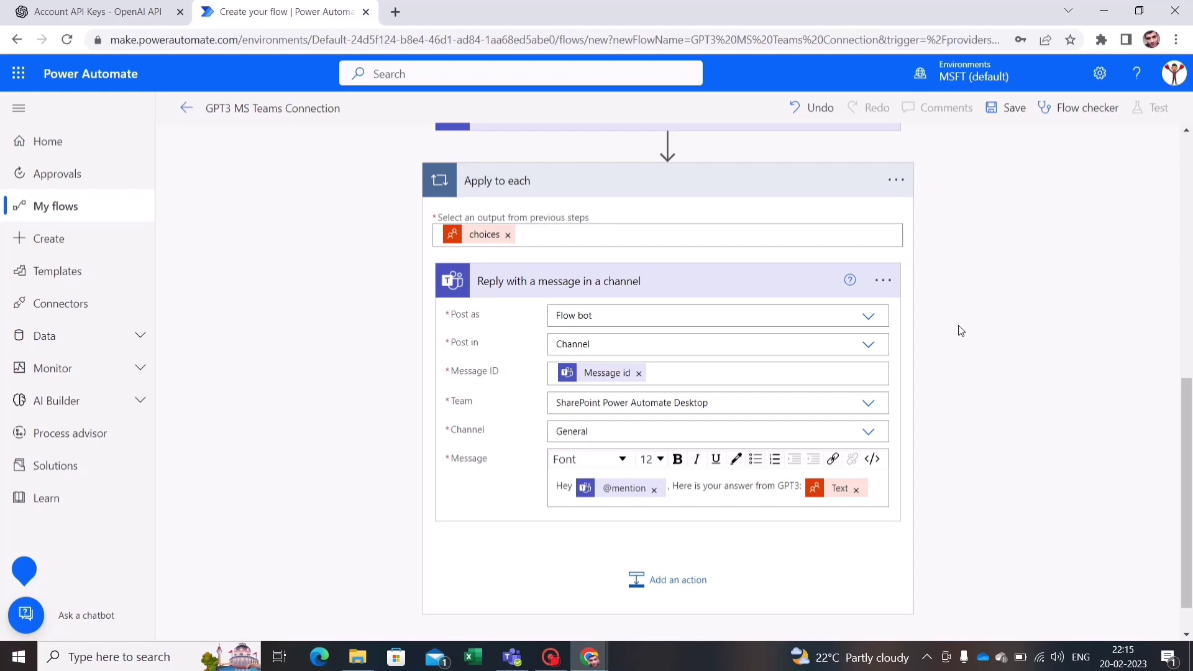
scroll(990, 342, up, 7)
scroll(990, 343, up, 1)
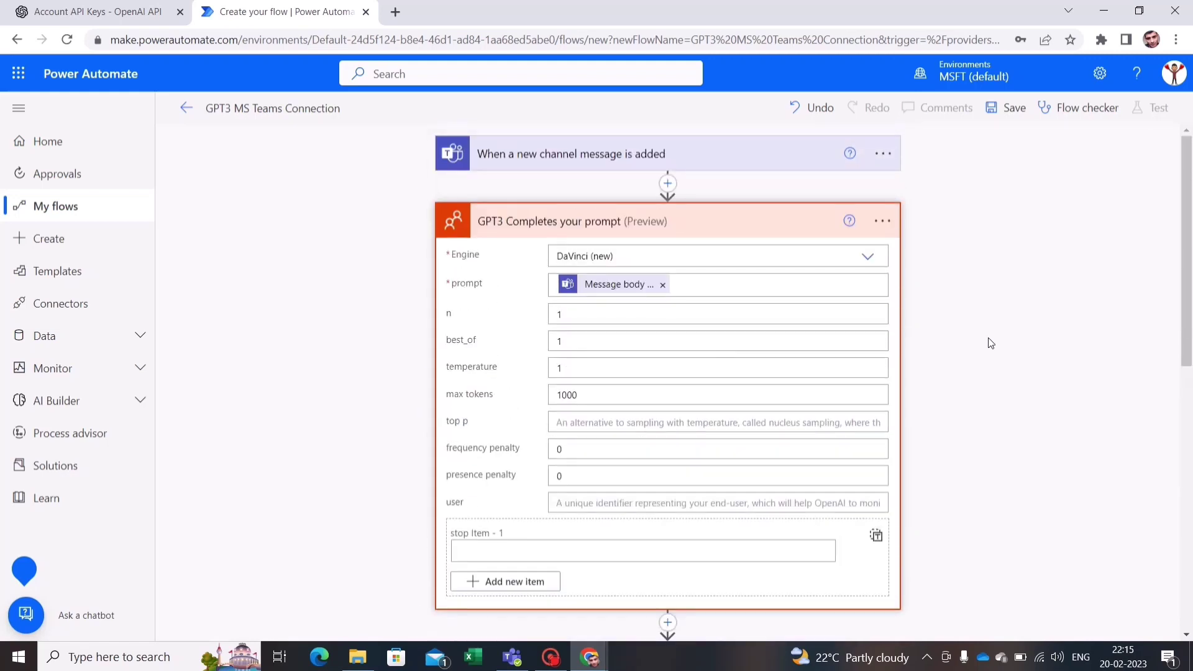
click(1008, 108)
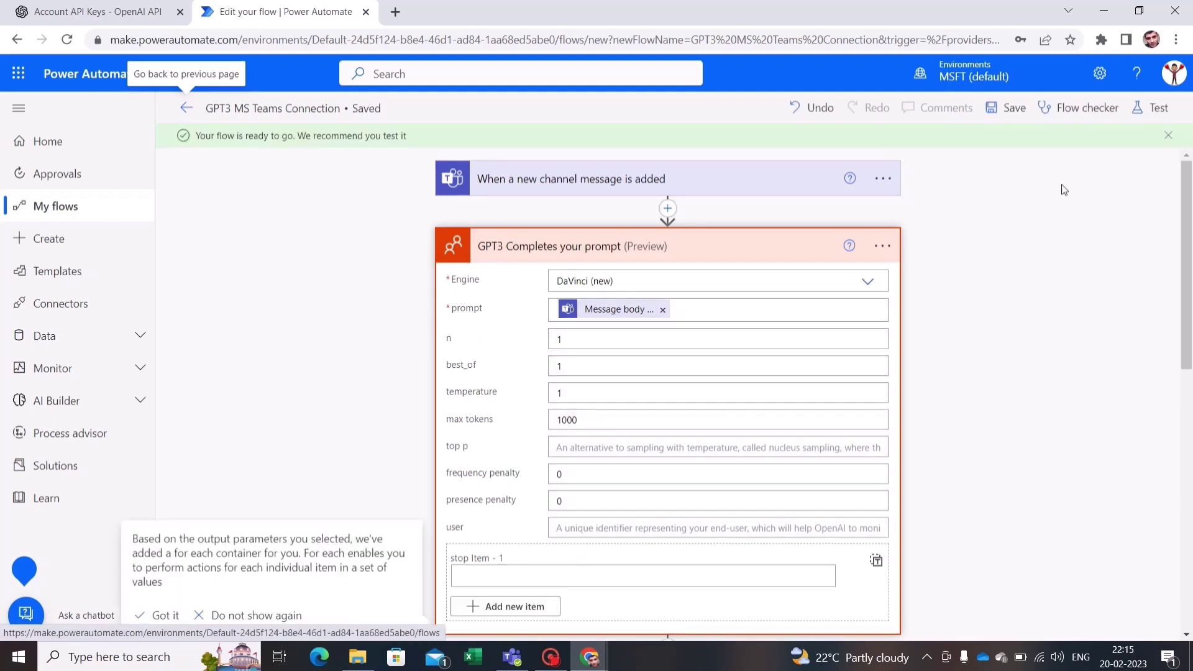
Step: Run a manual test so the flow waits for a new channel message
click(1141, 111)
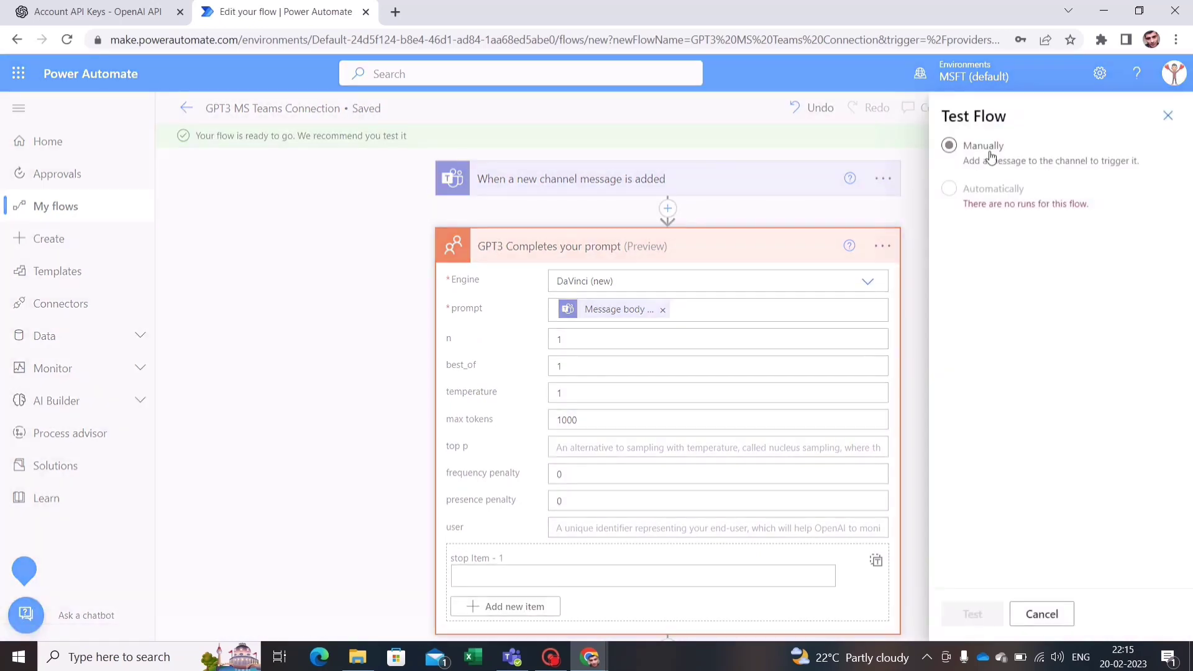
click(982, 617)
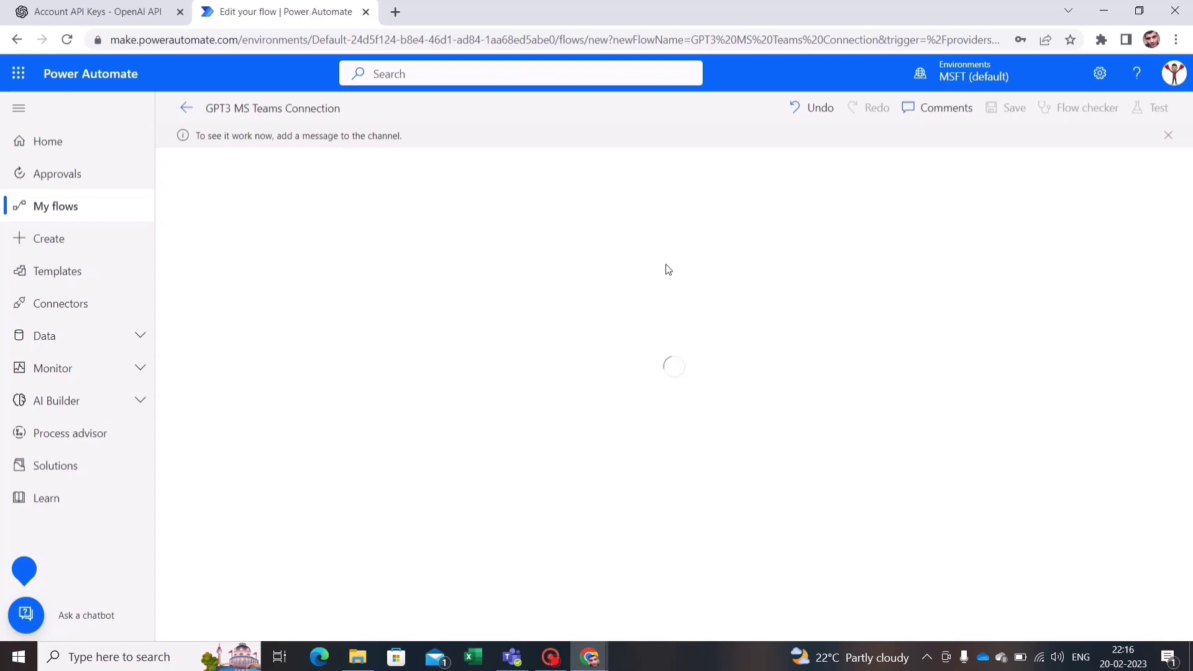
Step: In Teams' General channel, post a new conversation: 'Give me a vba code to perform vlookup in excel'
click(1097, 12)
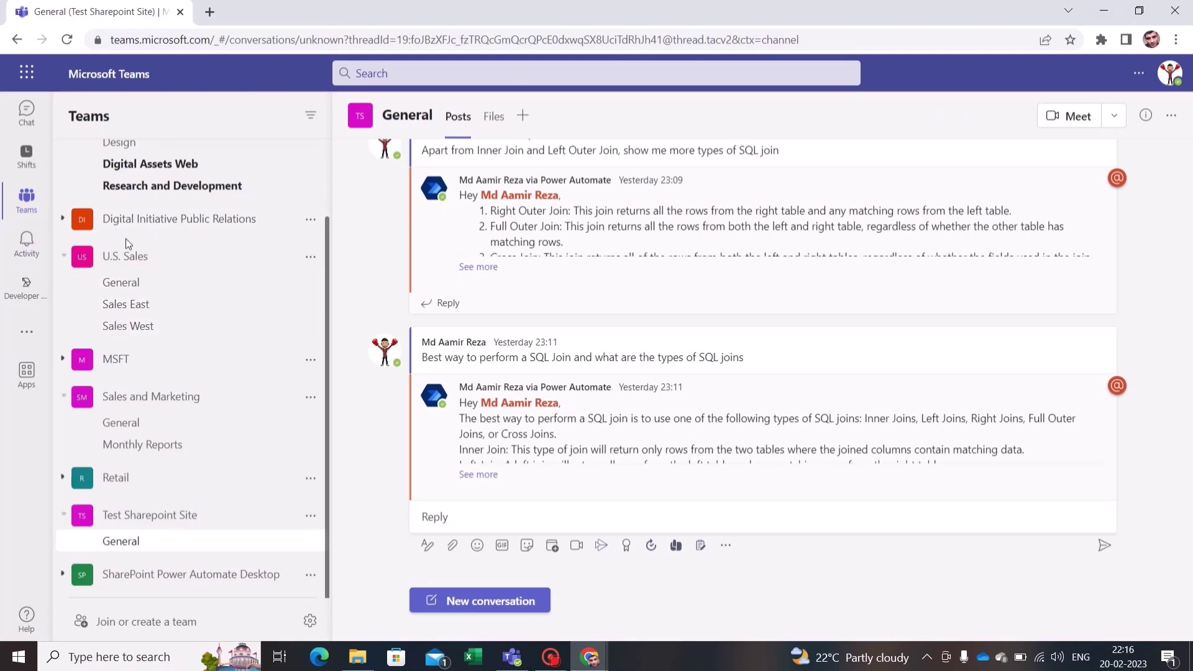
click(20, 198)
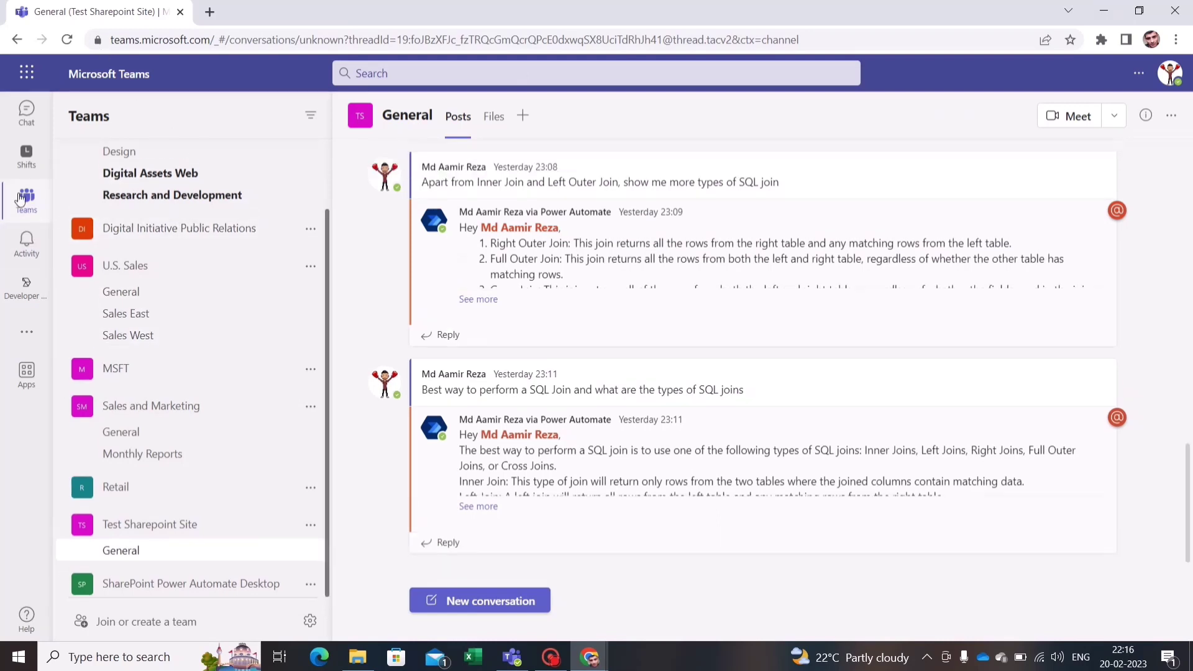
click(200, 573)
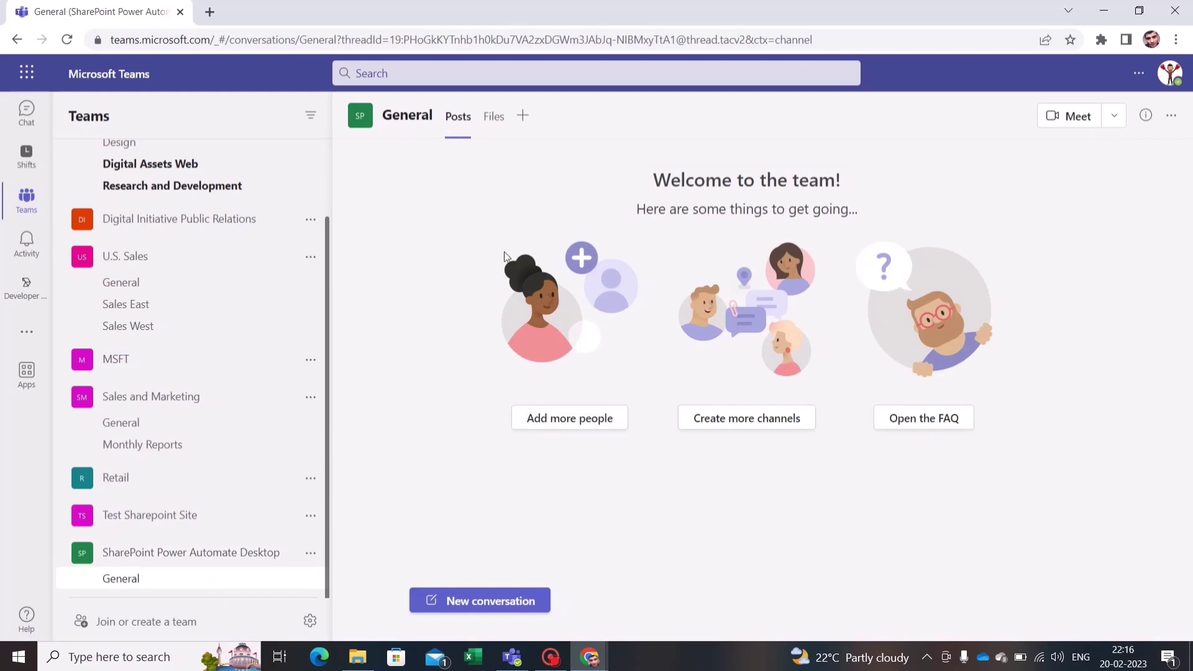
click(490, 600)
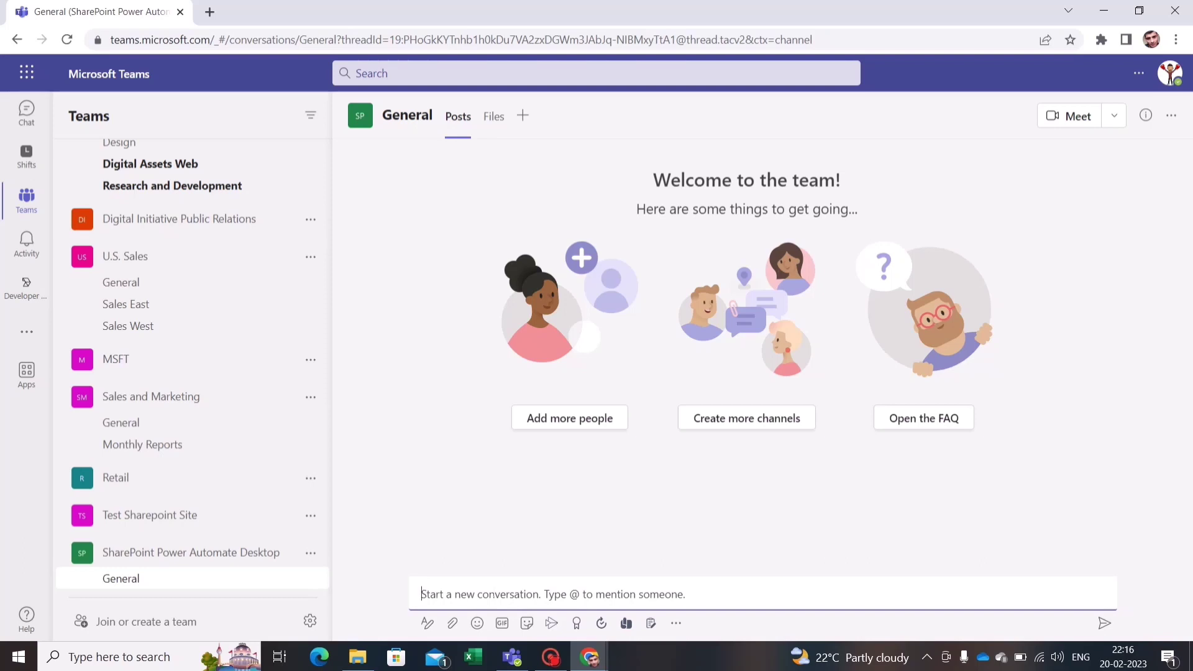
key(Caps_Lock)
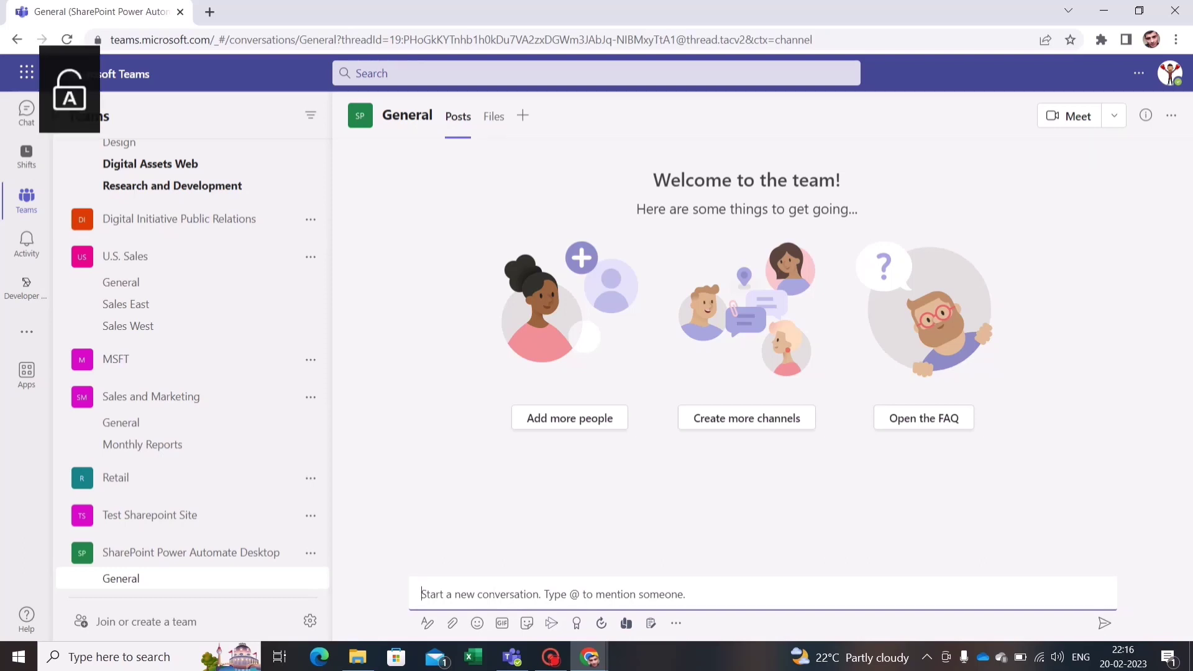
text(Give m)
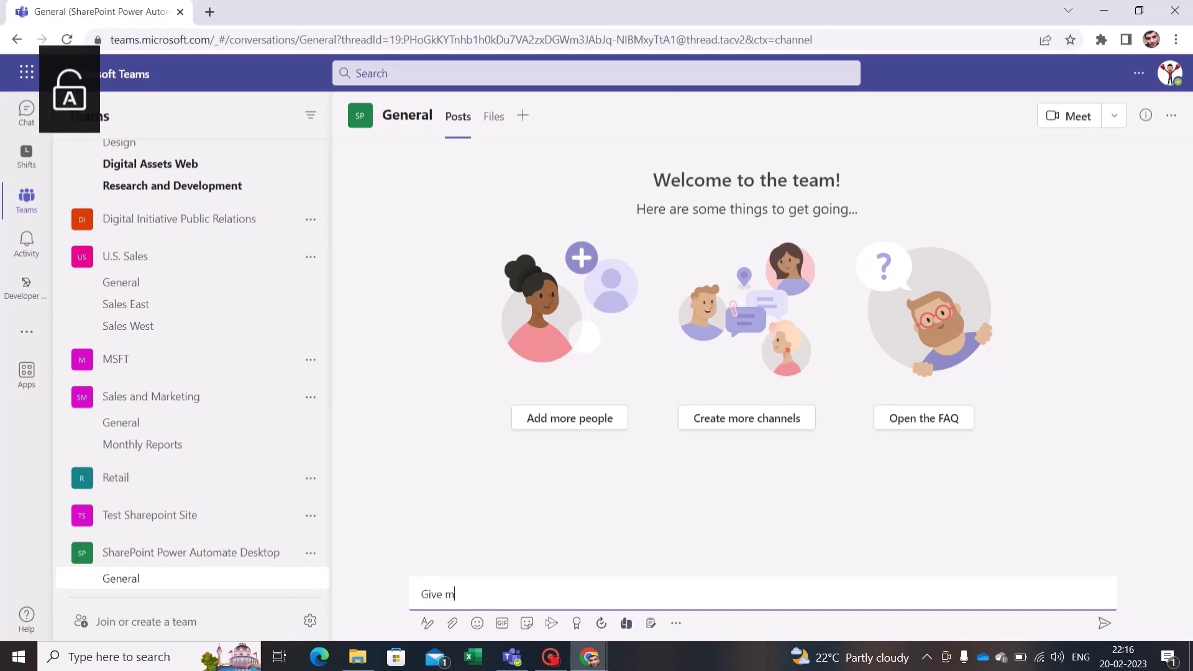
text(e a vba code )
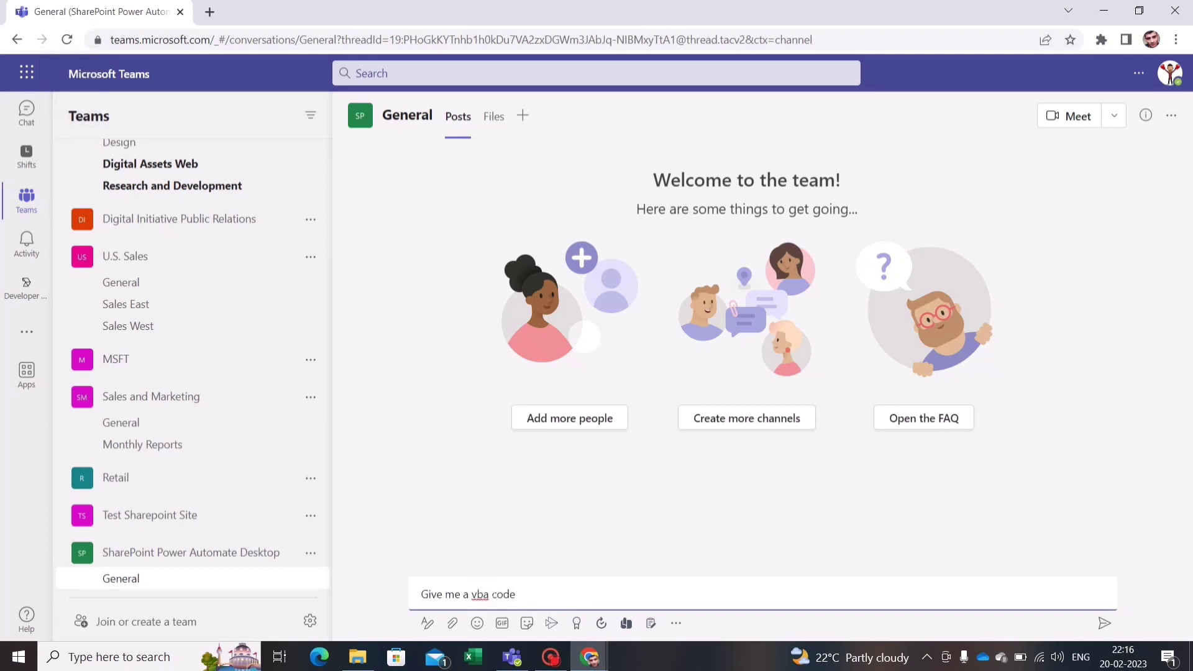
text(to perform vlookup in ex)
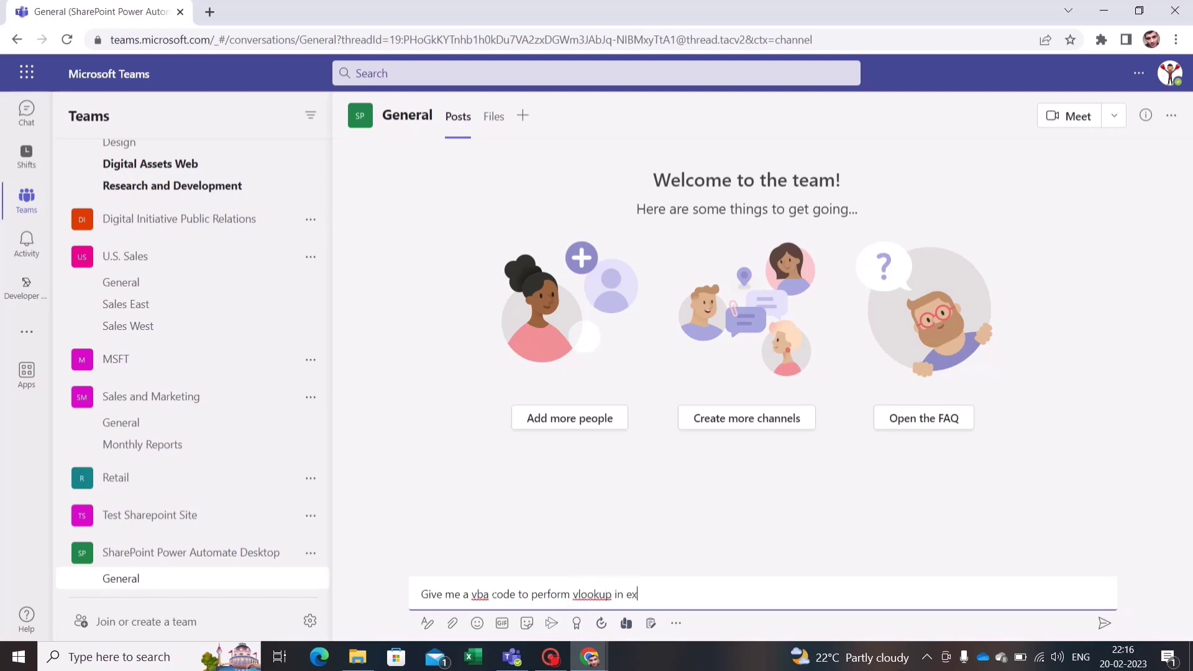
text(cel)
click(1105, 624)
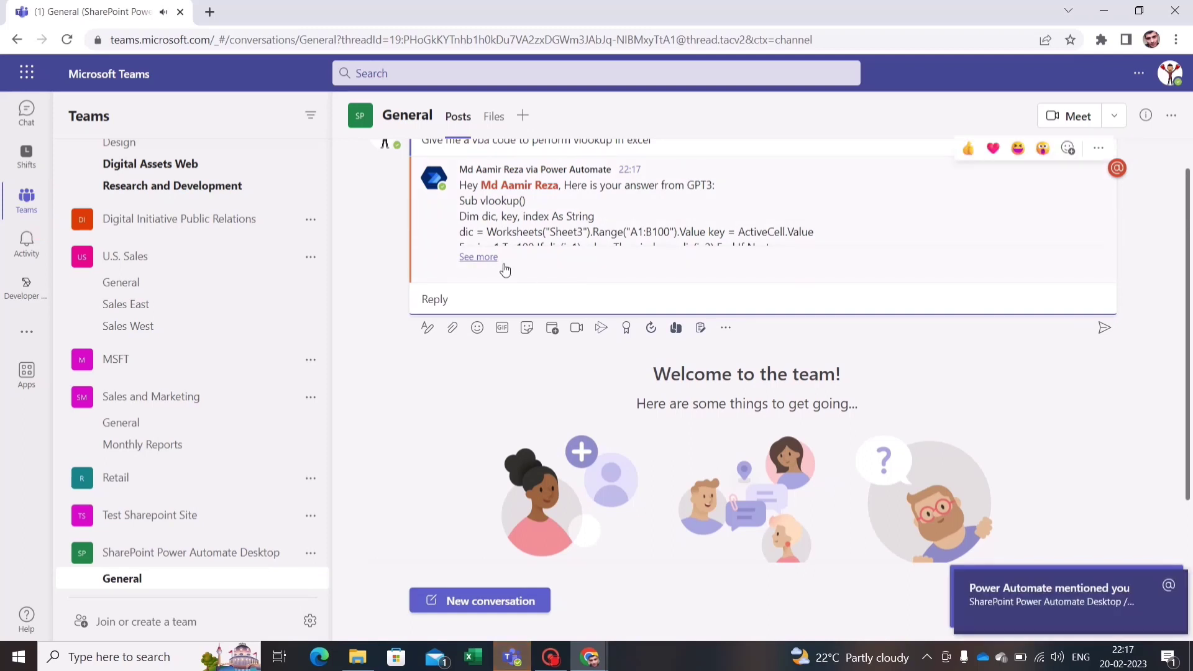
Step: Expand the Power Automate reply with See more to show the full VBA vlookup code
click(488, 260)
scroll(777, 268, up, 3)
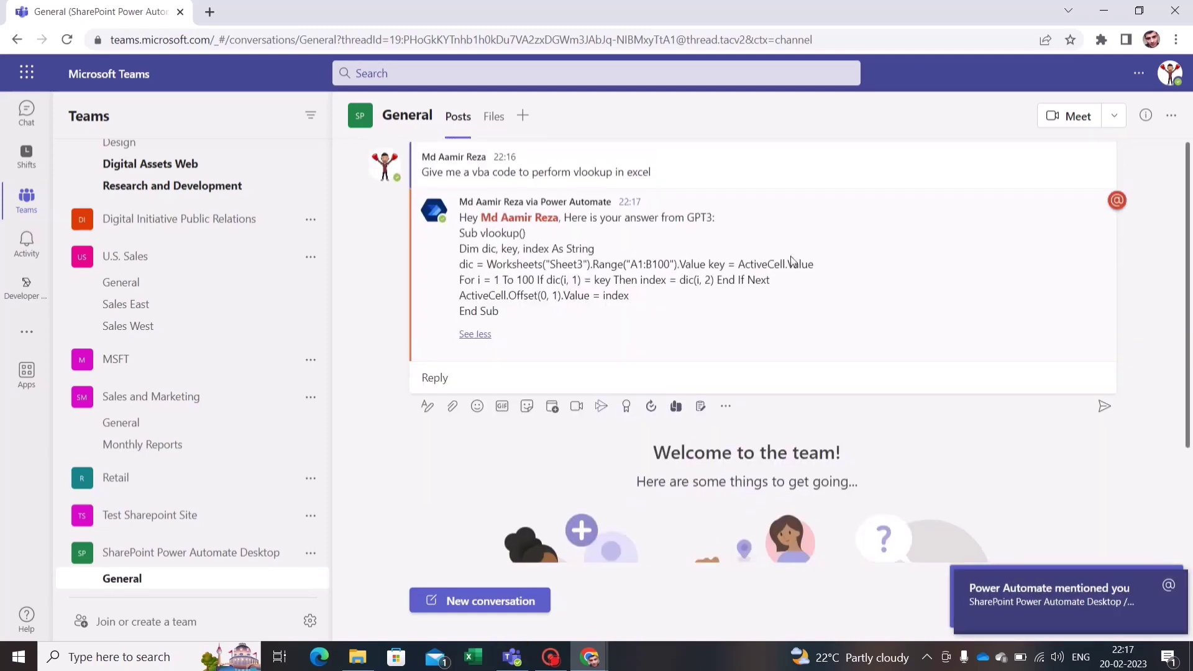